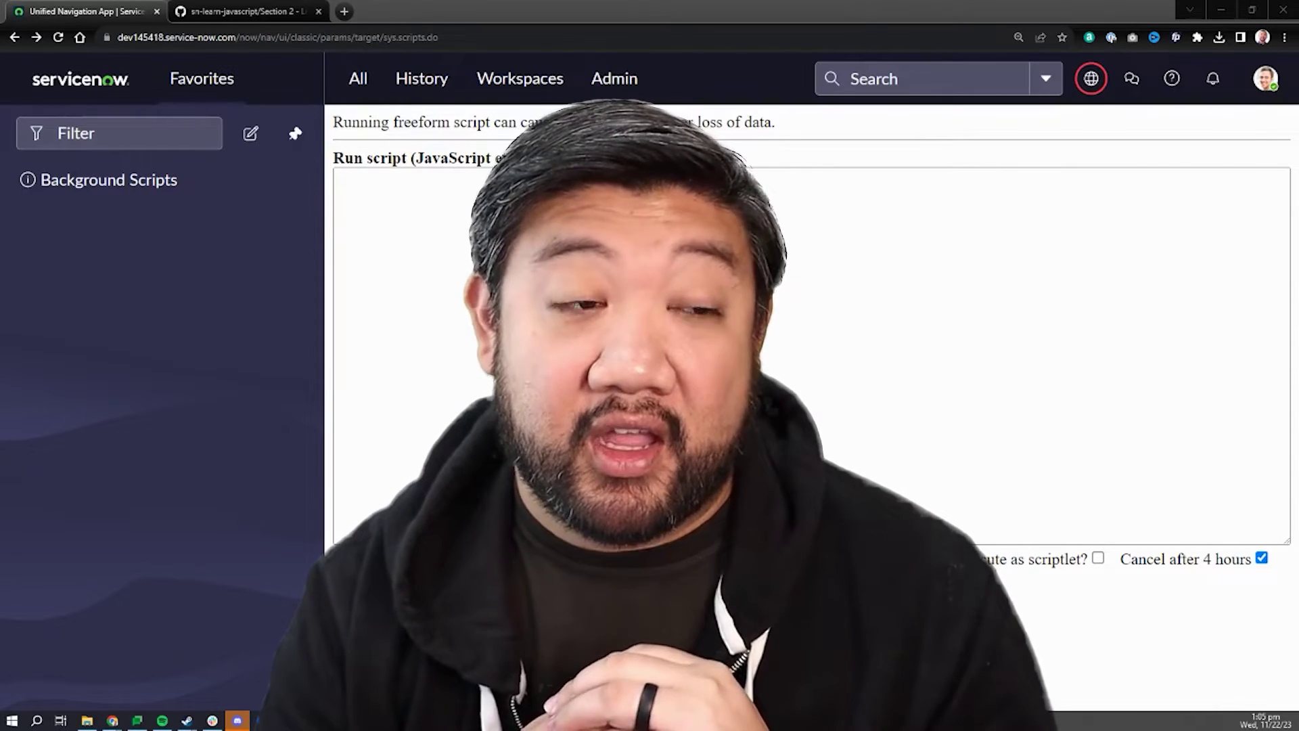
Step: Define wordPattern = /magic/ and testString 'The magic of RegEx starts here.'
key(alt+Tab)
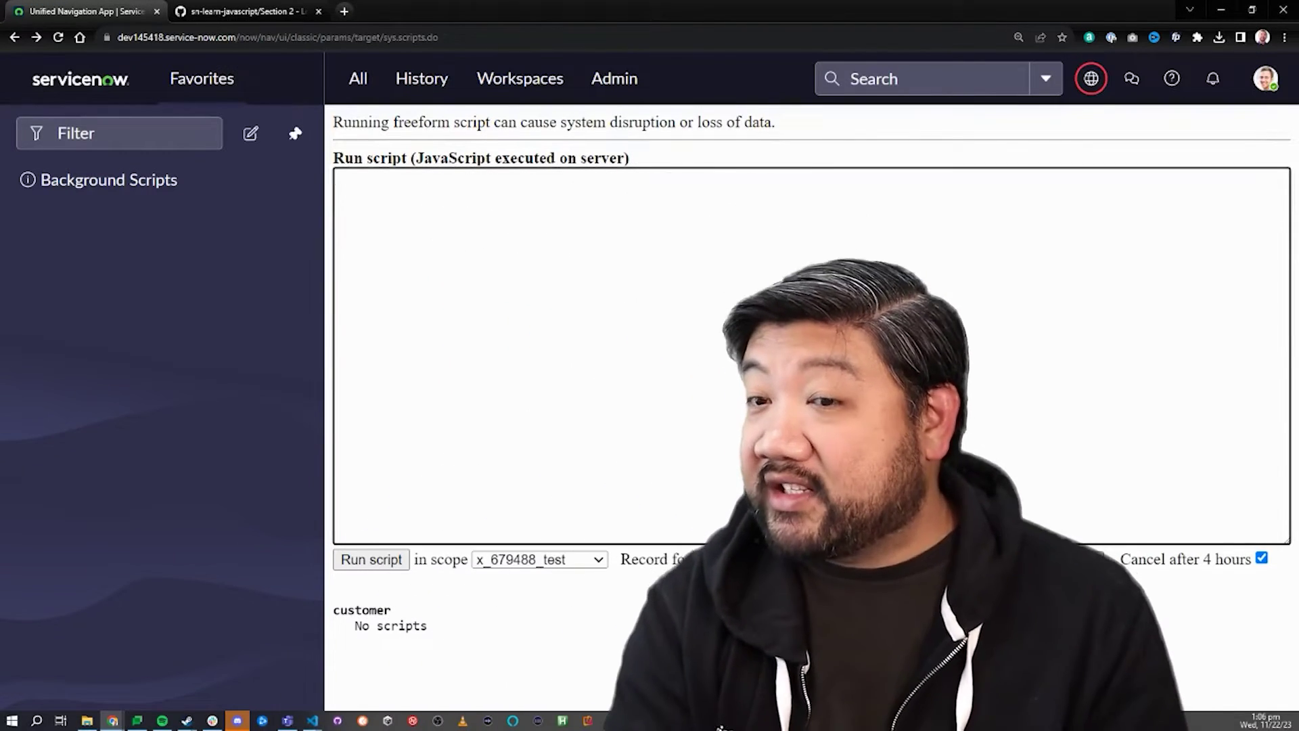
text(var)
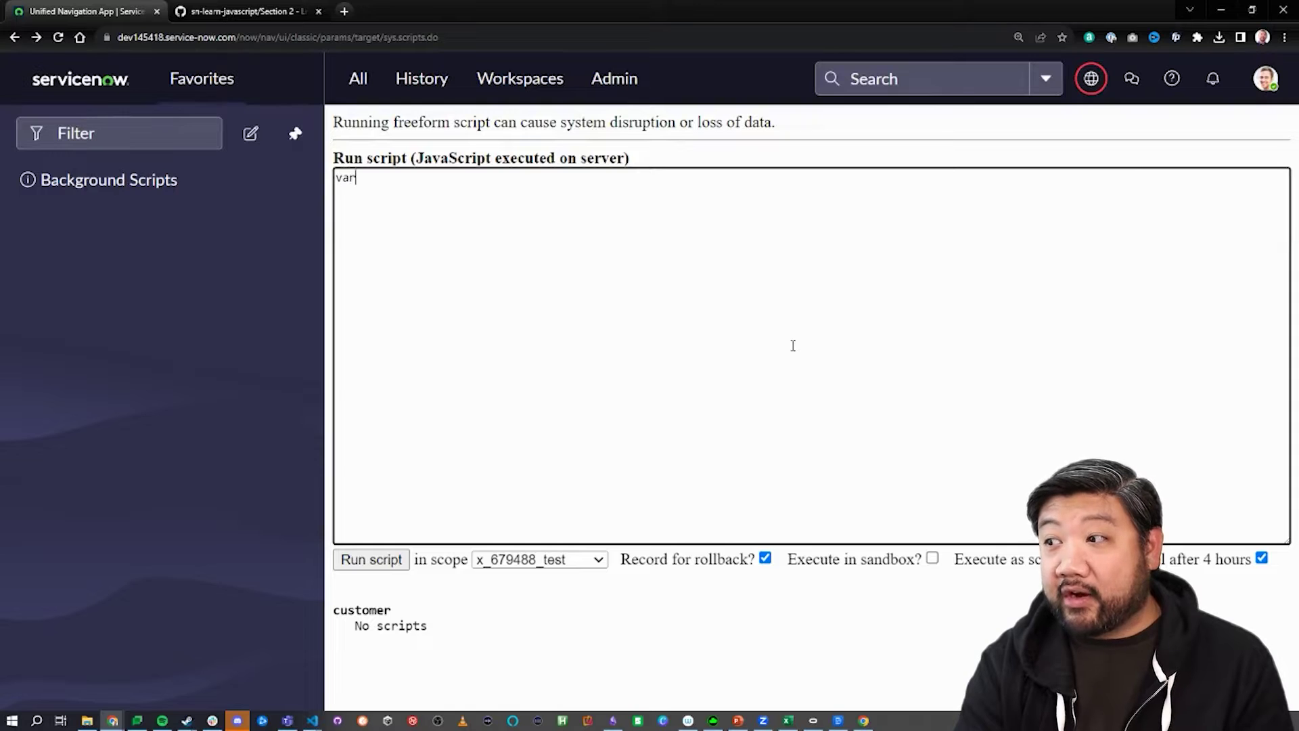
text( word)
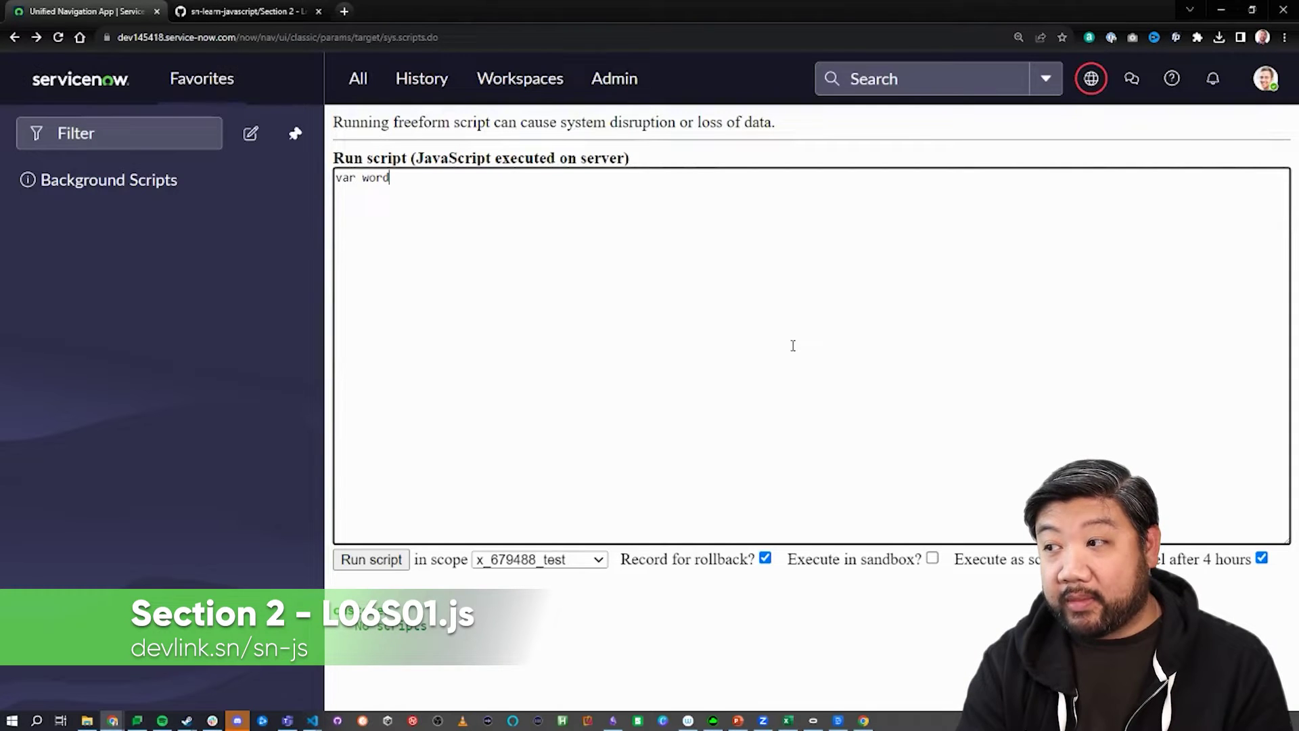
text(Pattern = /magic/)
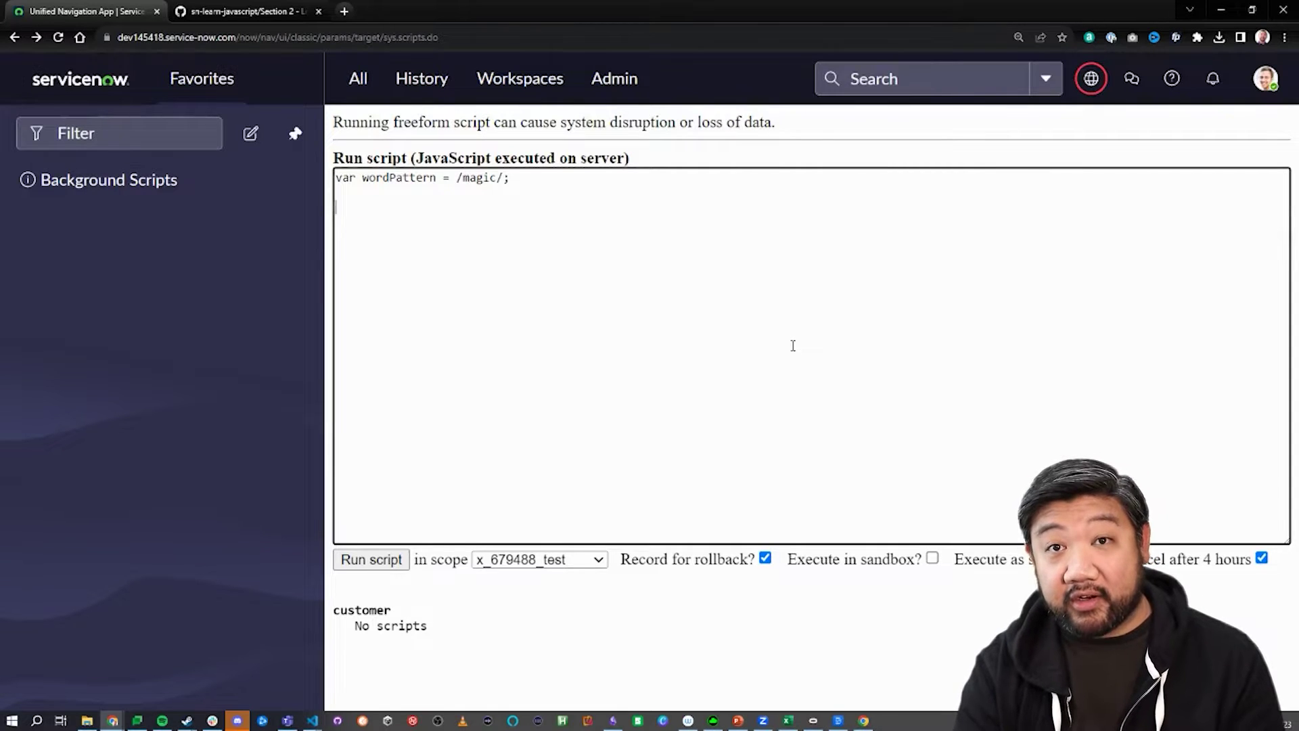
text(var )
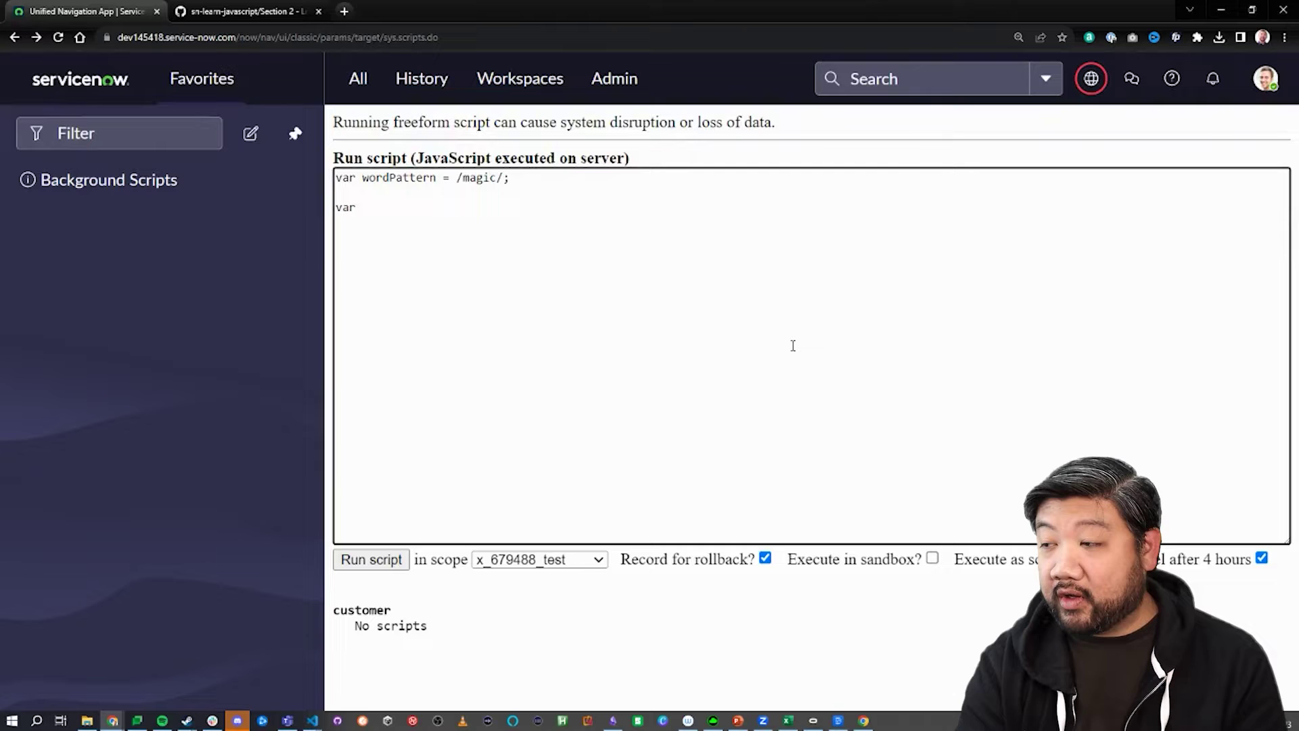
text(testString = 'The magic of Rege)
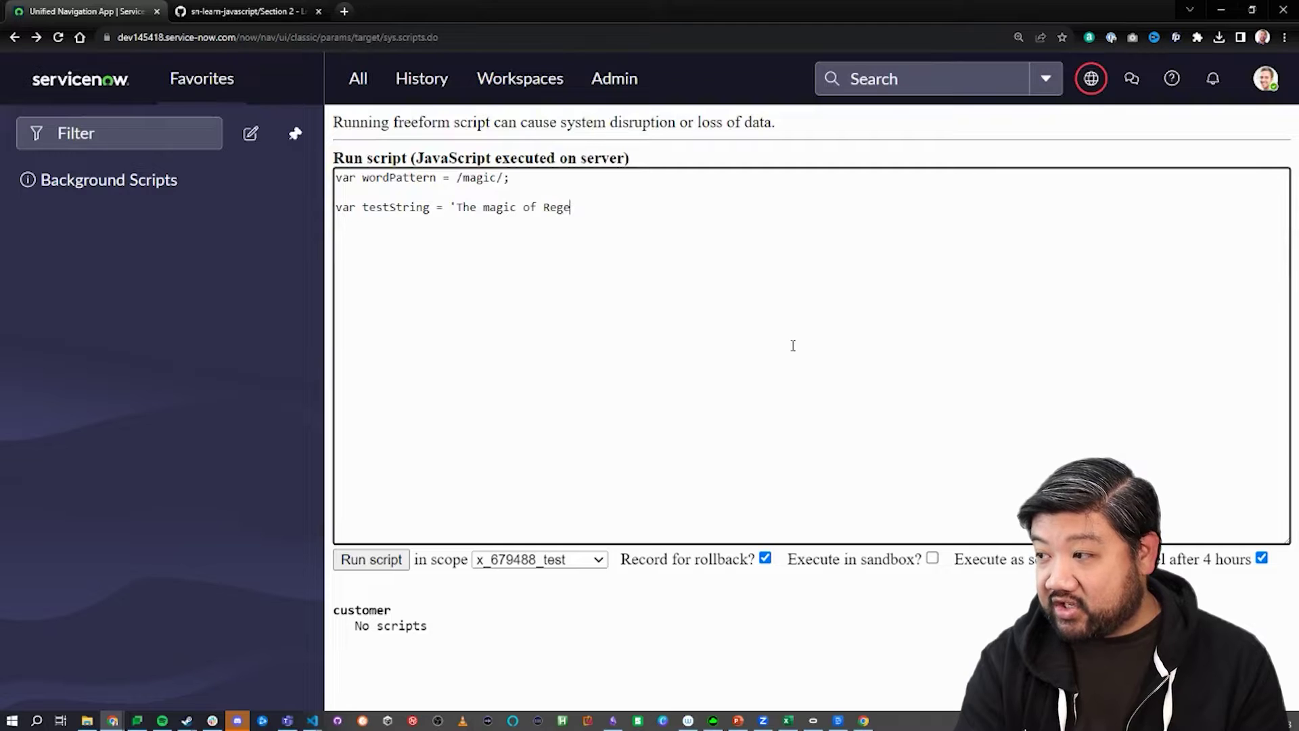
key(BackSpace)
key(BackSpace)
text(Ex )
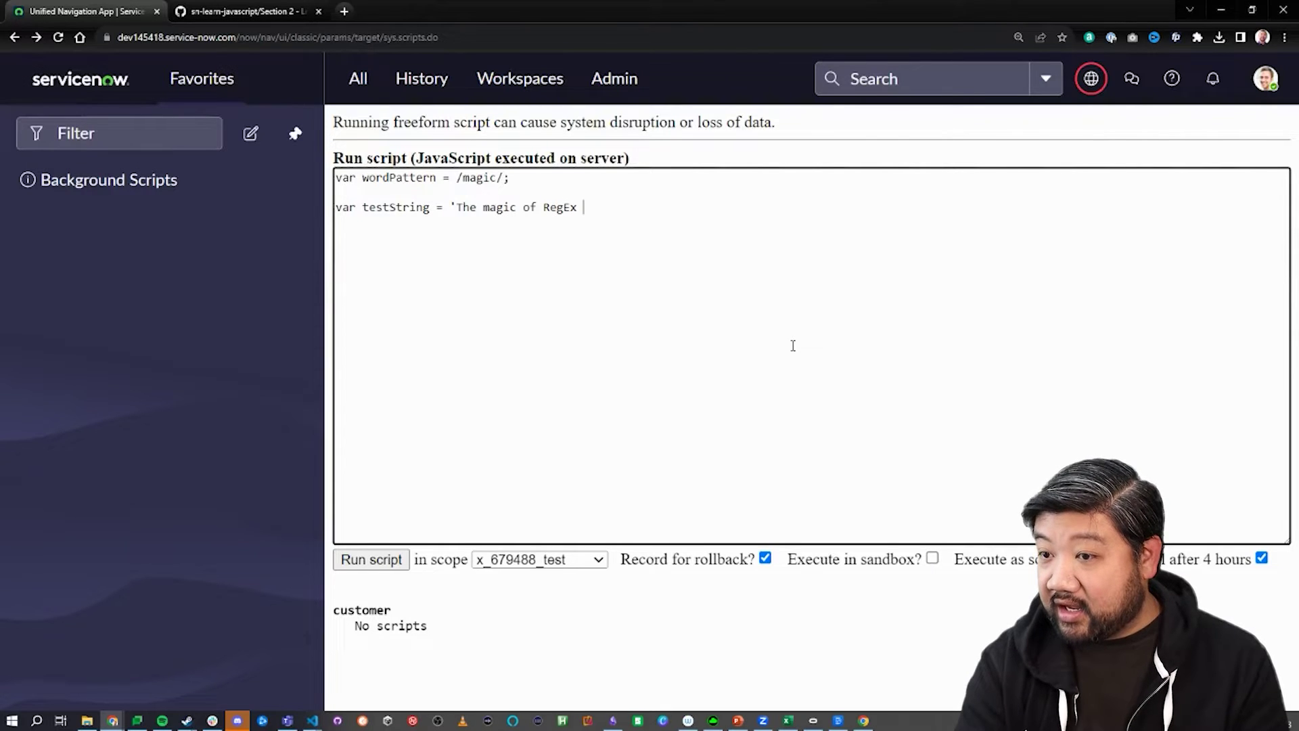
text(starts here/)
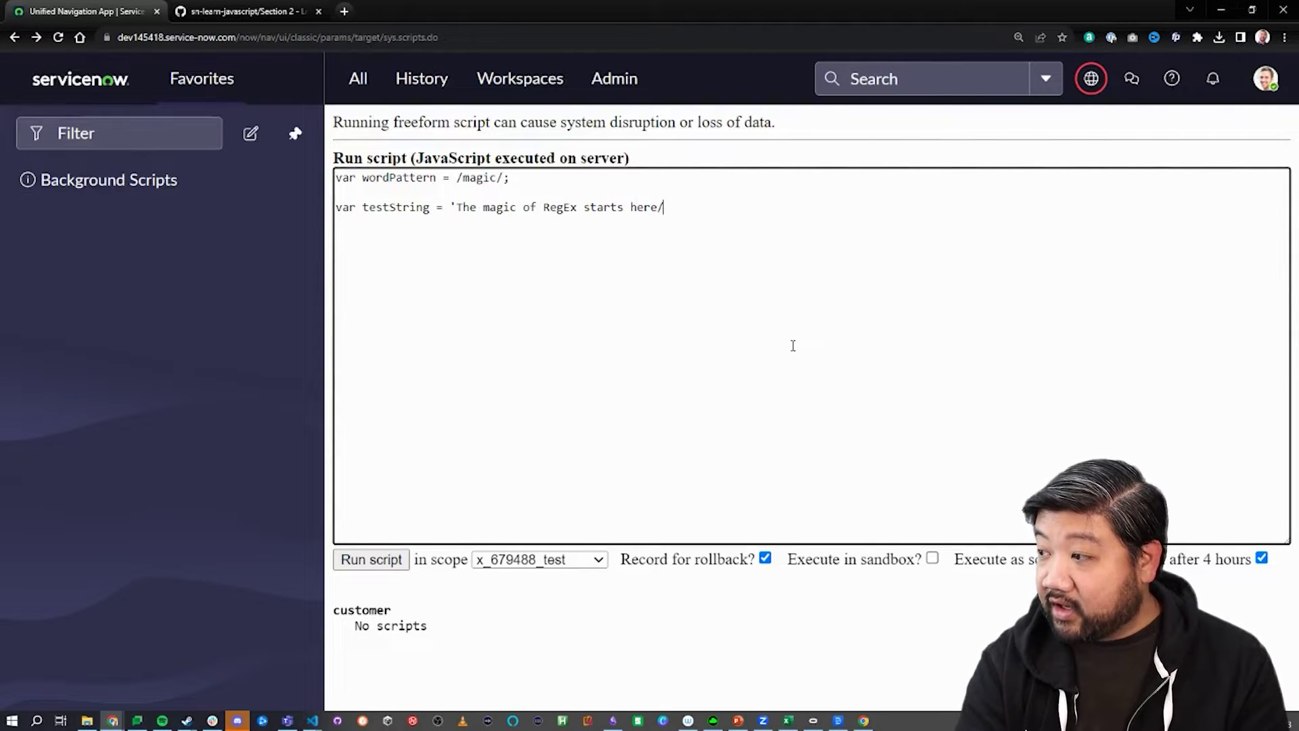
key(BackSpace)
text(.';)
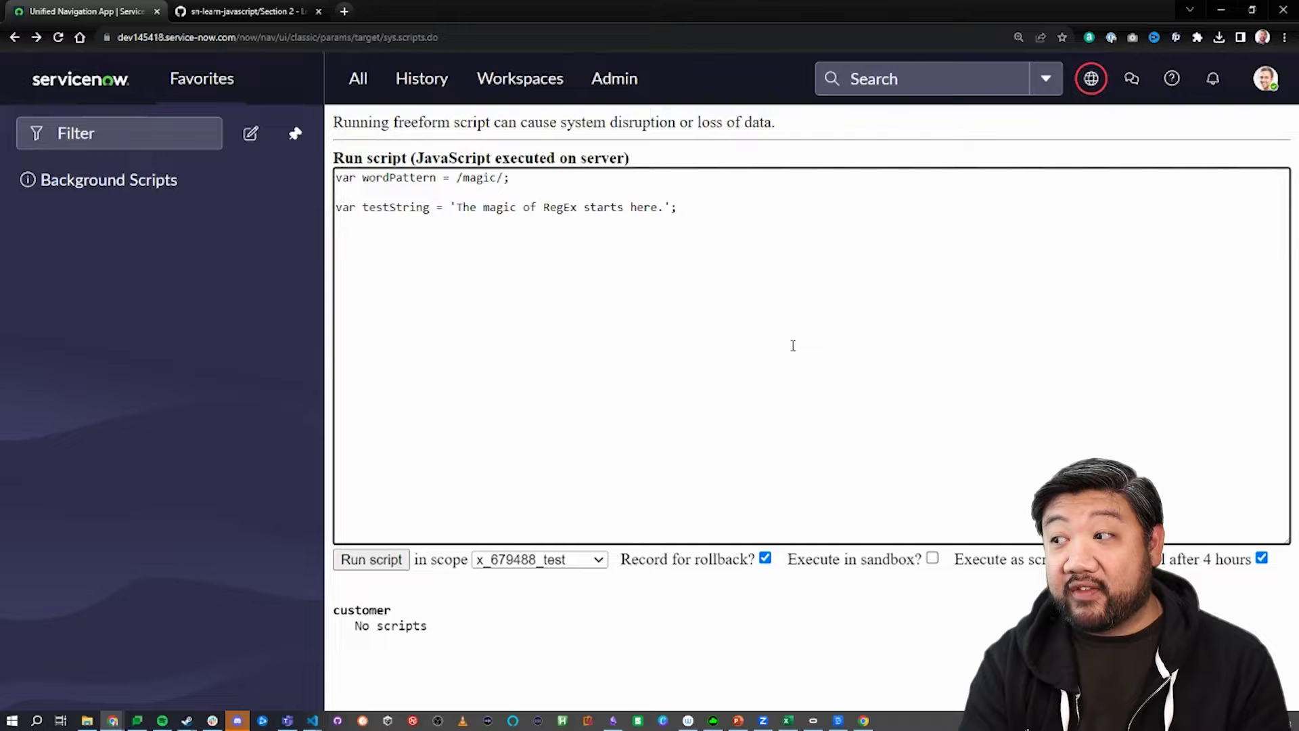
Step: Add a gs.info 'Does...' line logging wordPattern.test(testString)
text(.info()
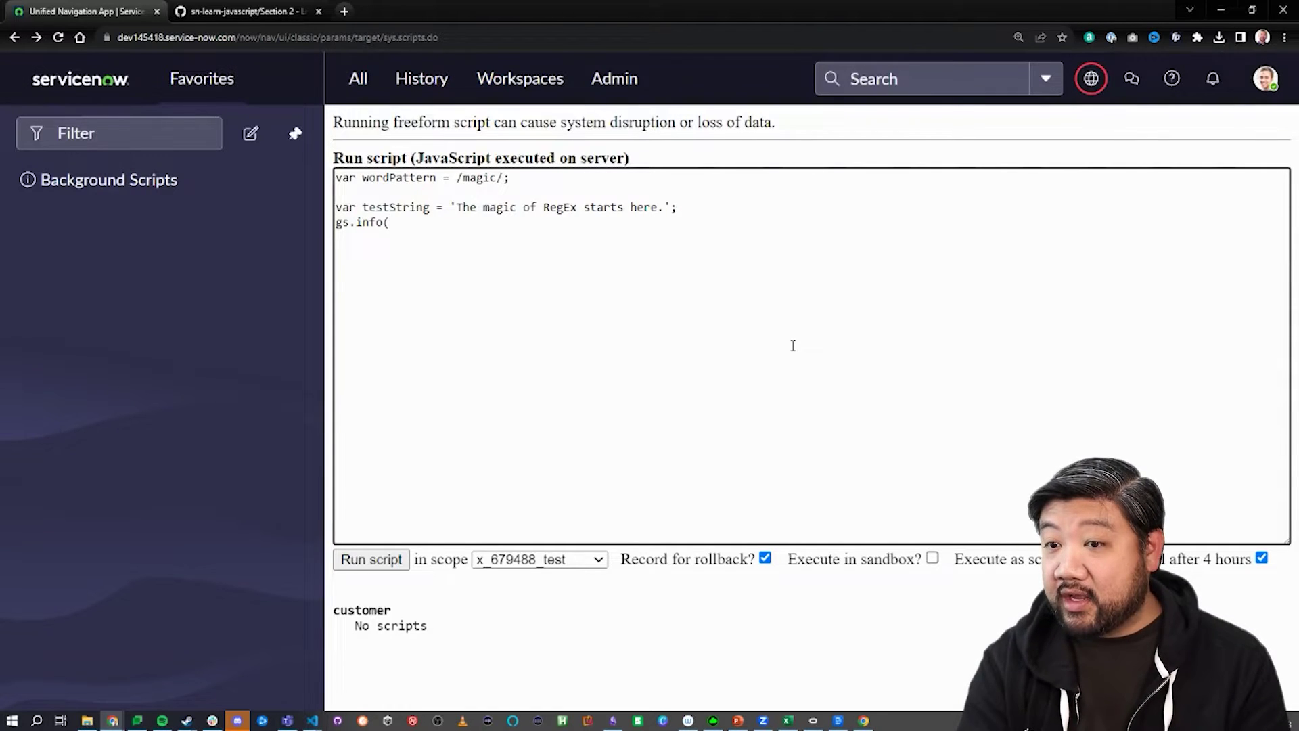
text('Does the word match? ' + wordPattern.te)
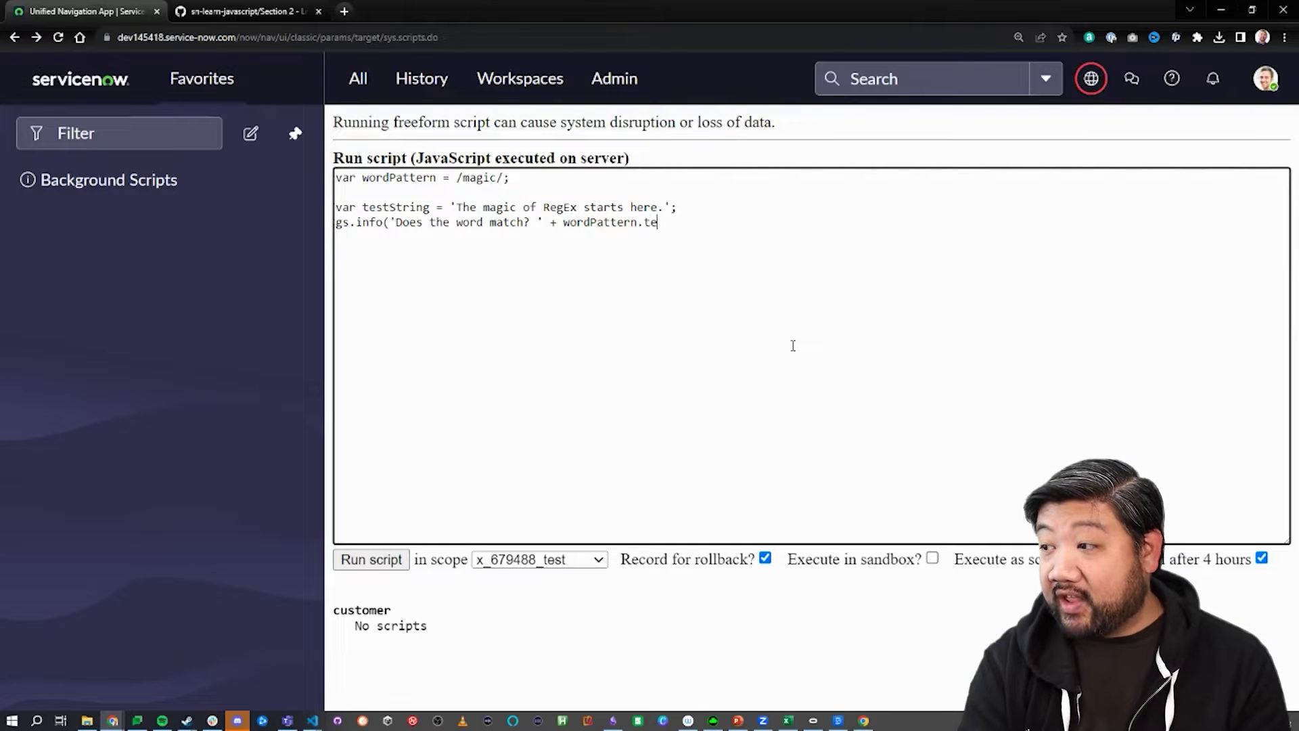
text(st(tes)
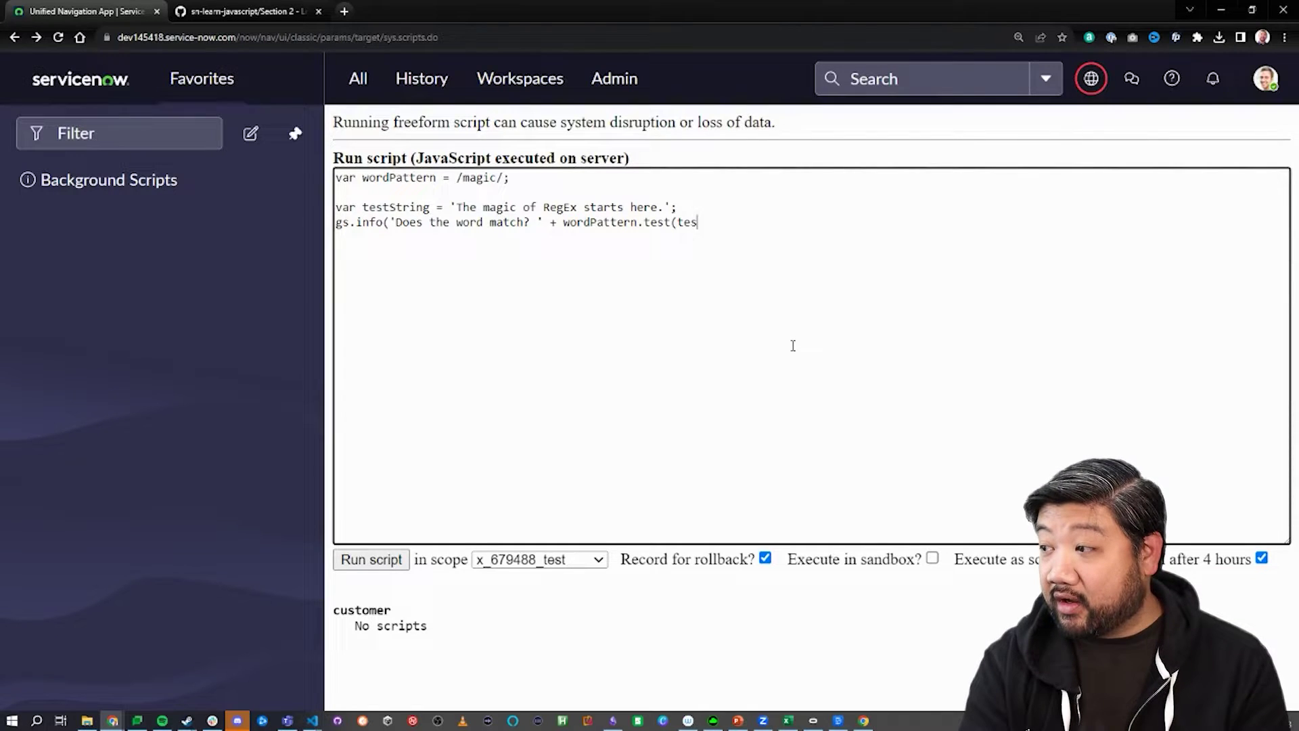
text())
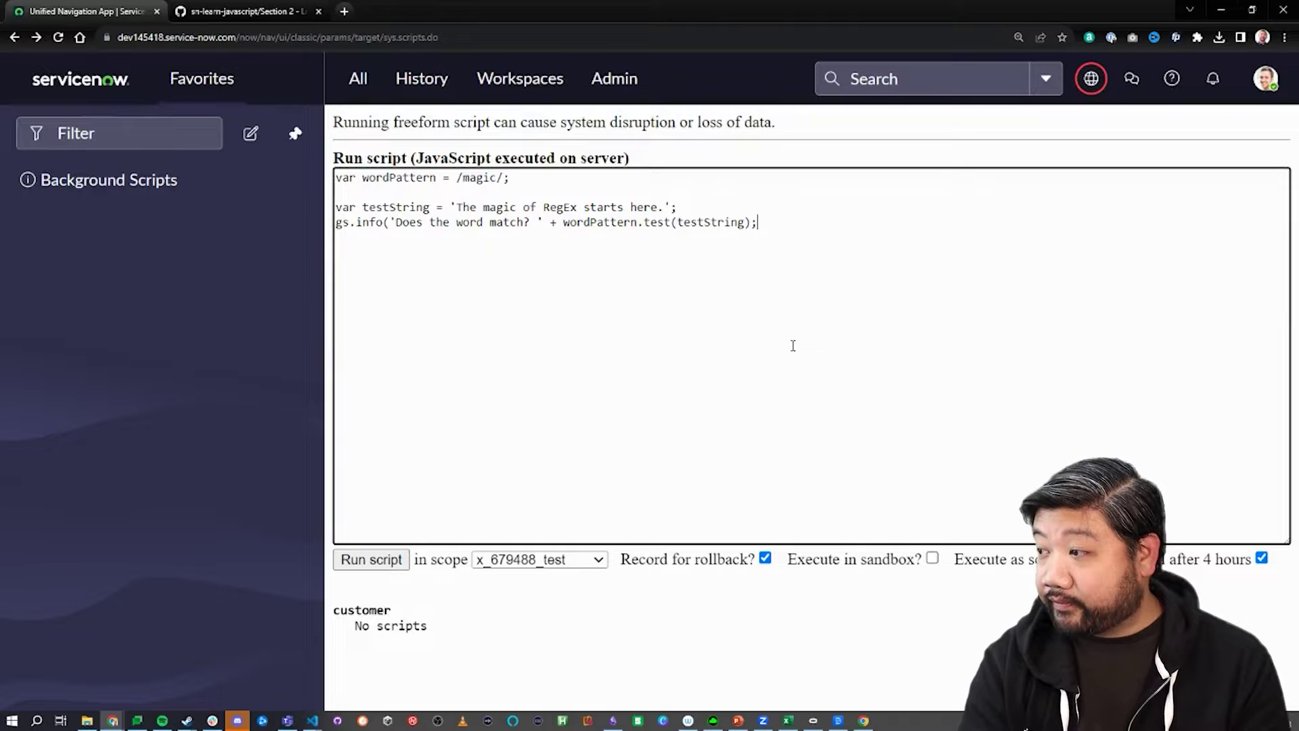
text(;)
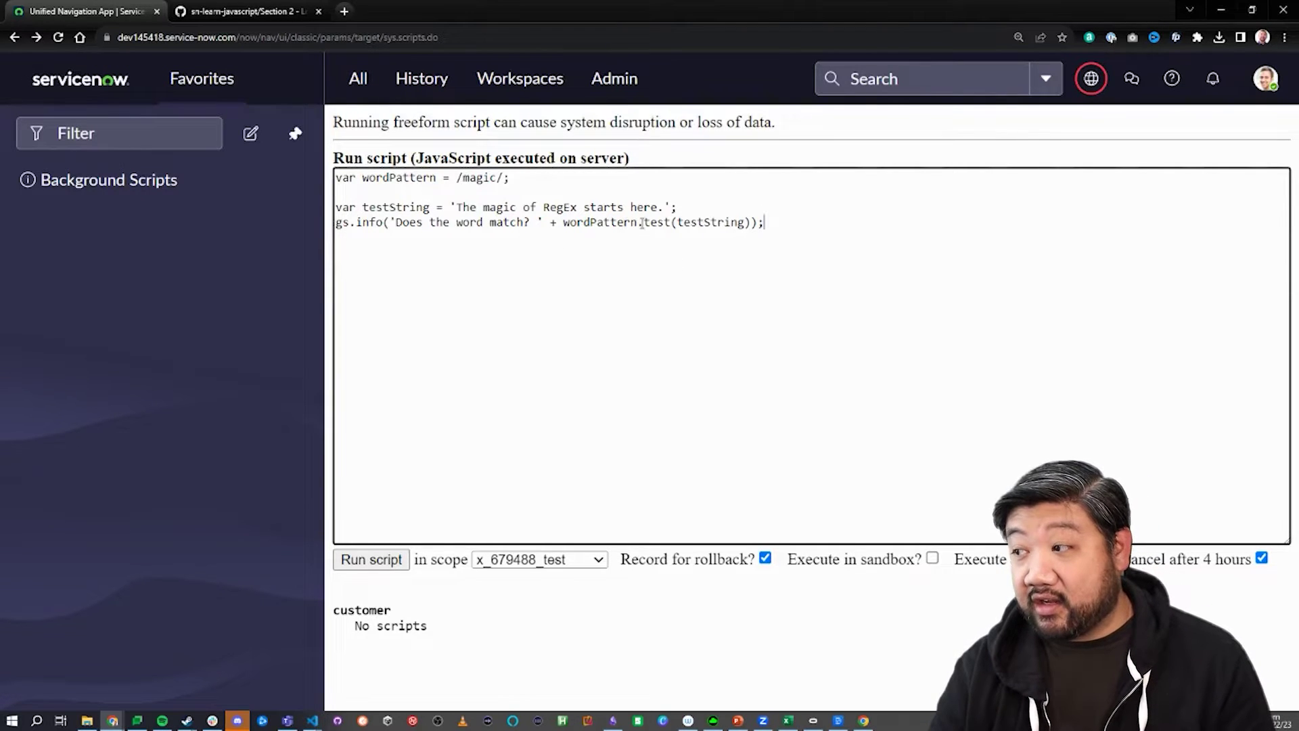
double_click(582, 223)
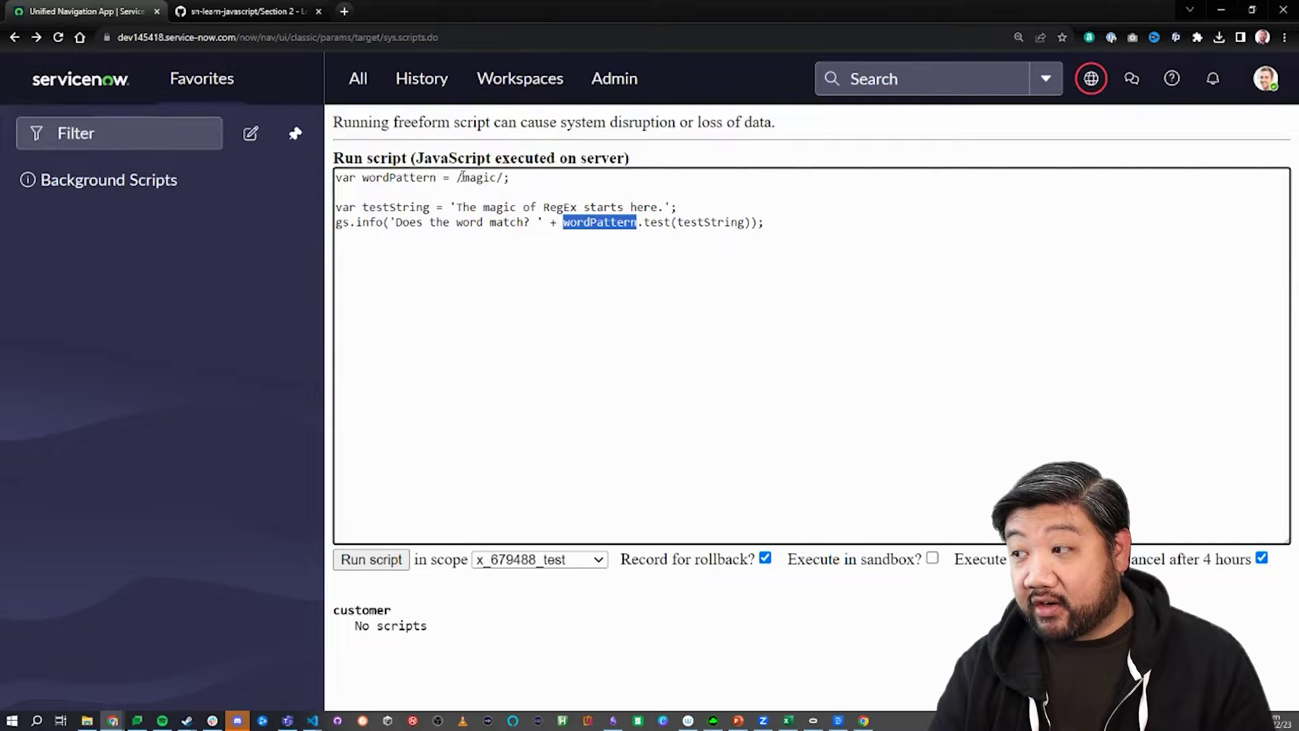
click(657, 222)
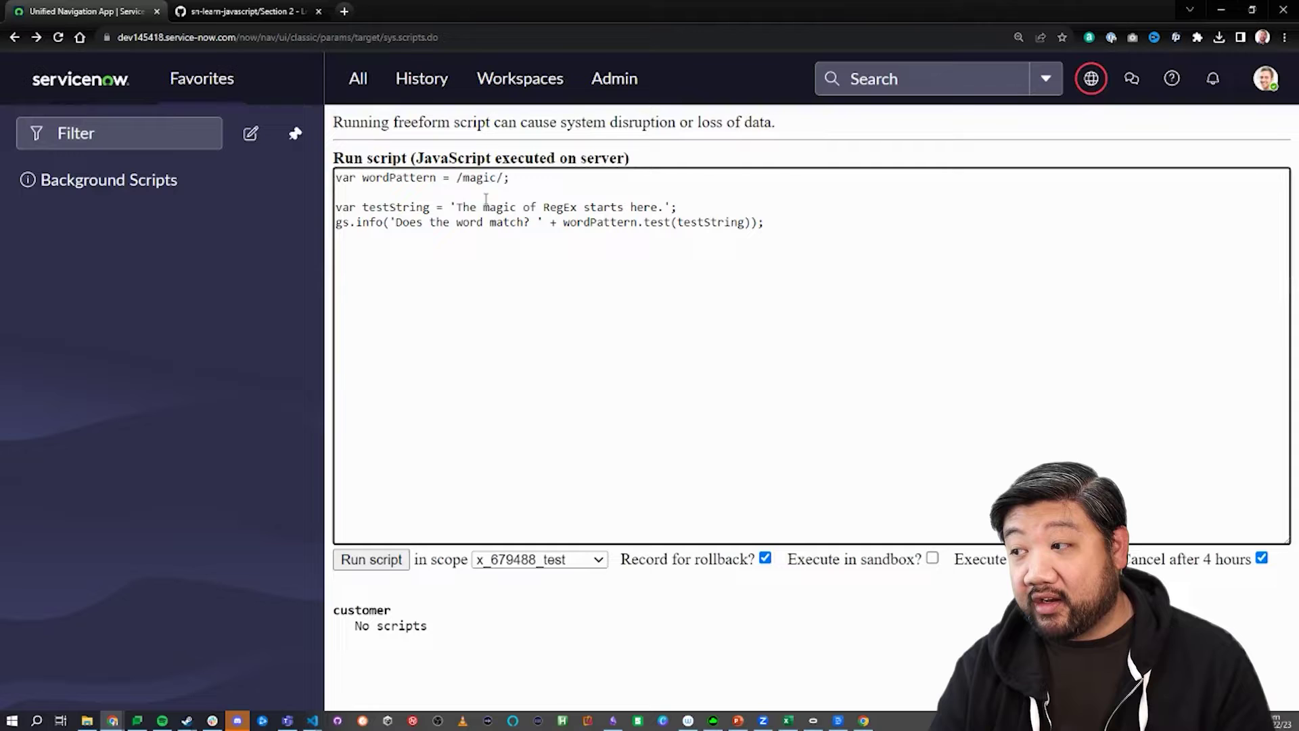
Step: Run the script for true, then change magic to mag2ic and rerun for false
click(371, 560)
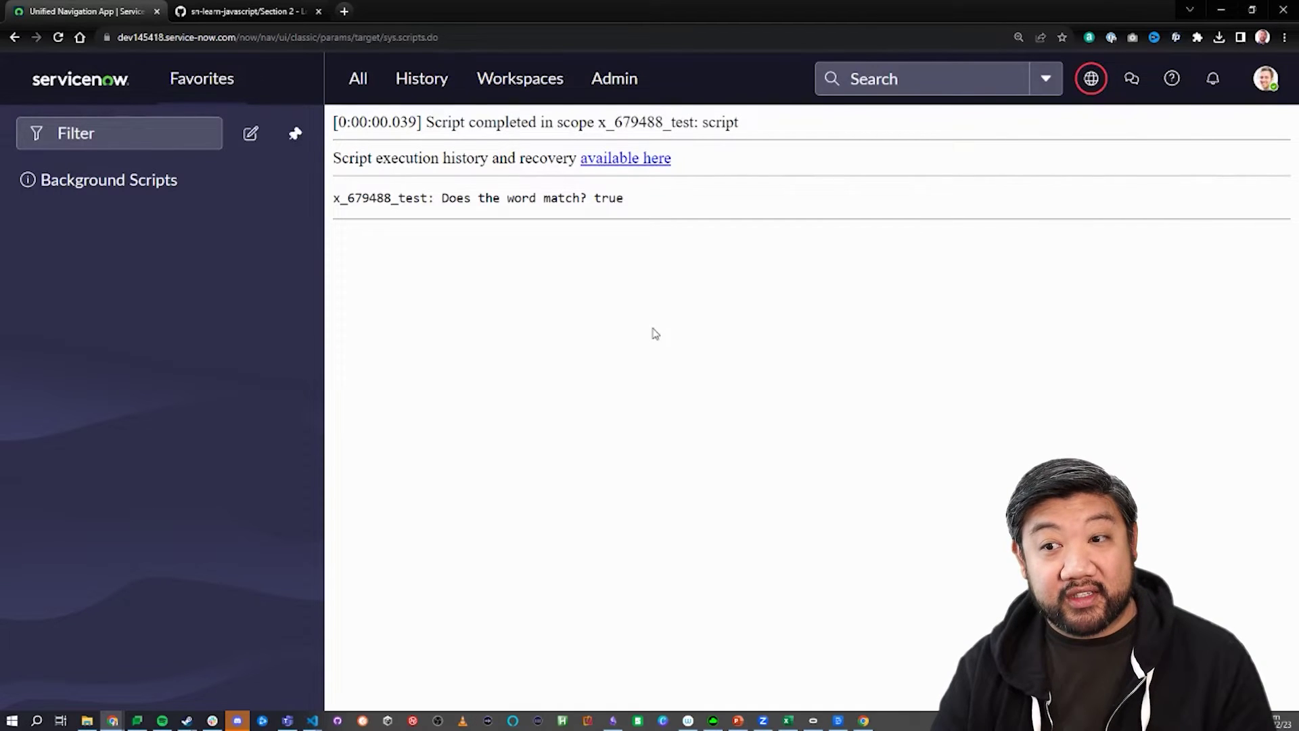
key(alt+Left)
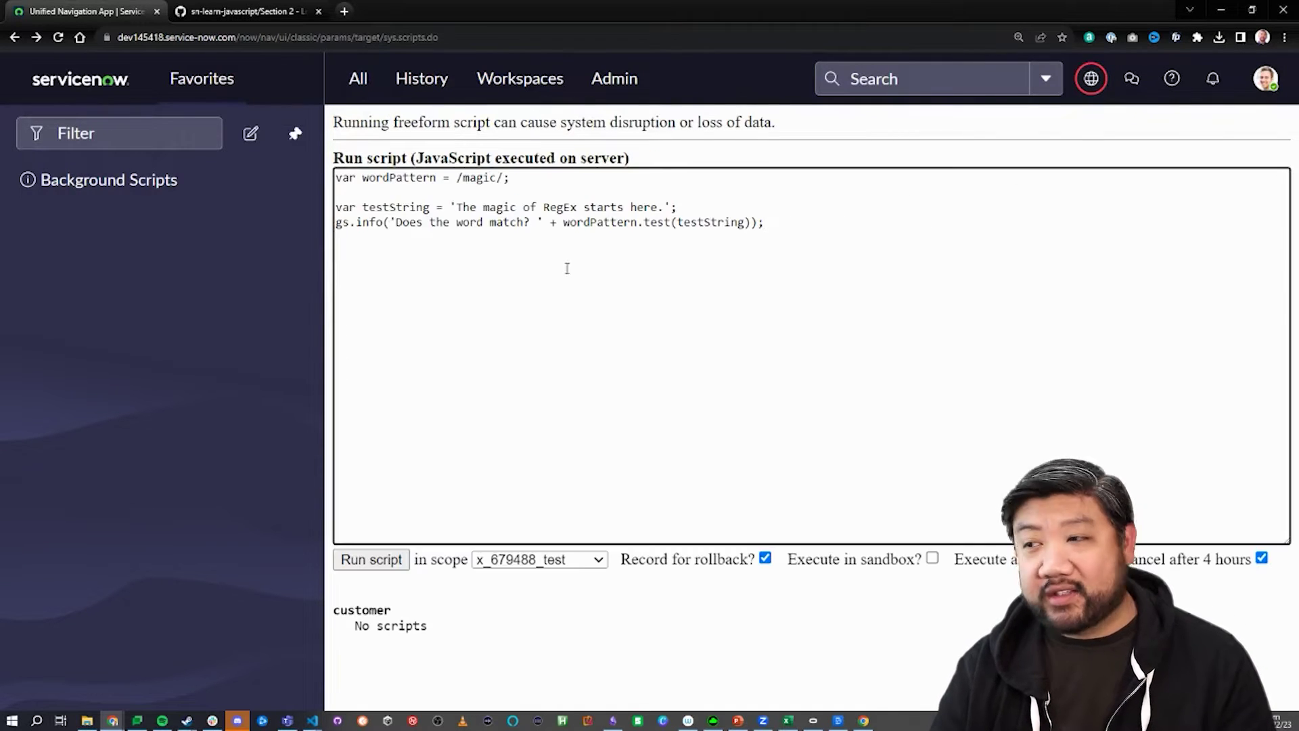
click(506, 207)
text(2)
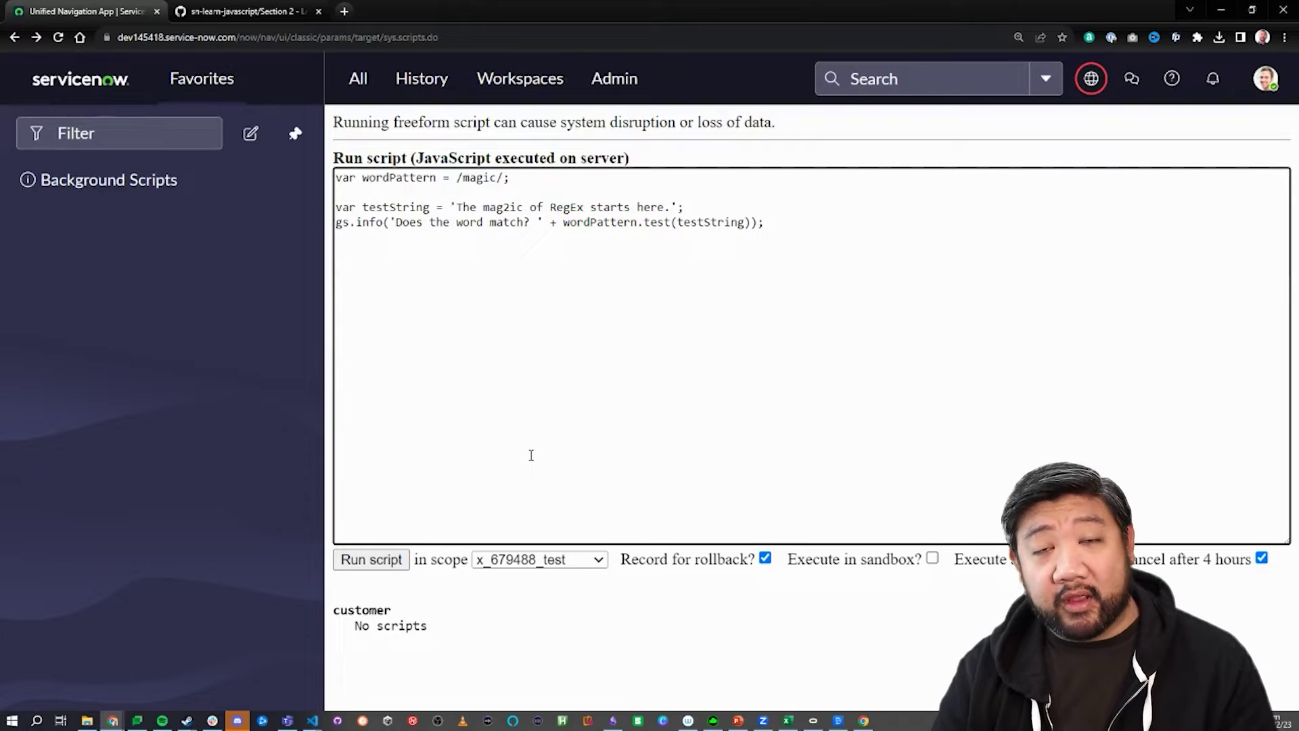
click(381, 563)
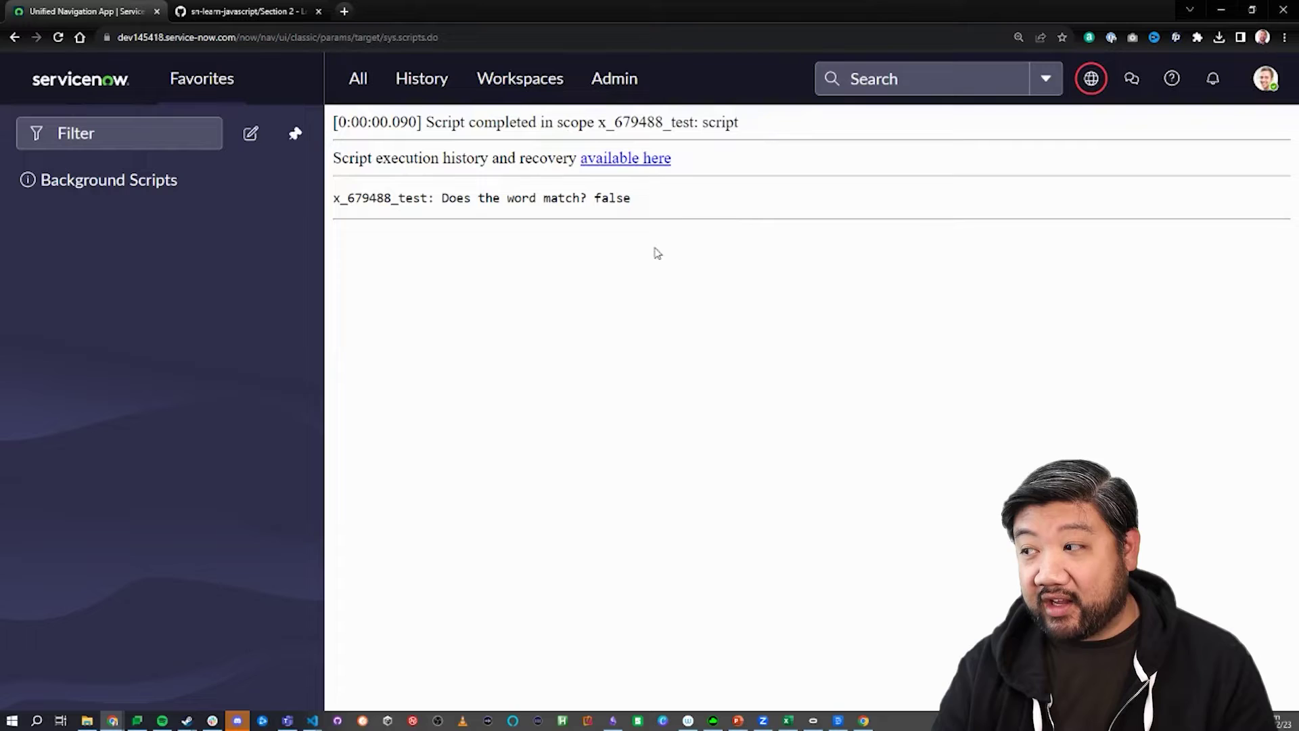
key(alt+Left)
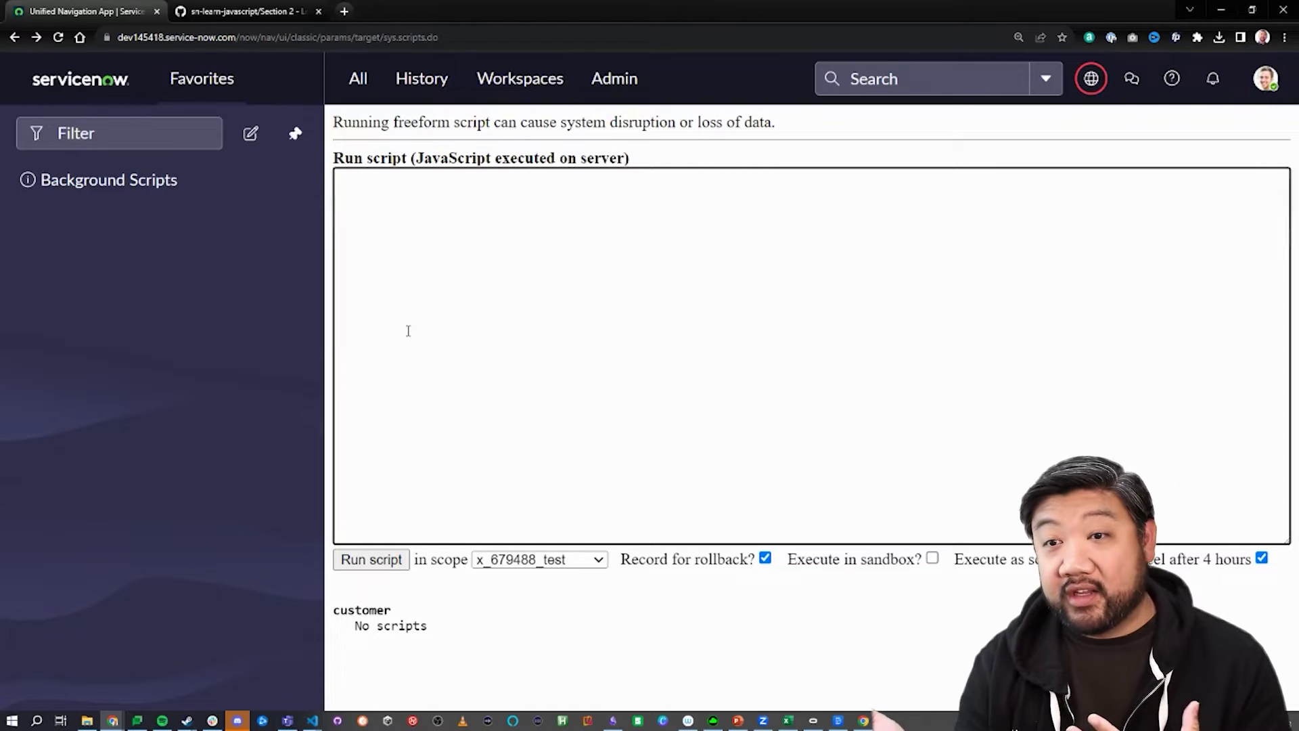
Step: Define digitPattern /\d/, stringWithNumbers 'ServiceNow 2023', and a gs.info digitPattern.test line
text(r )
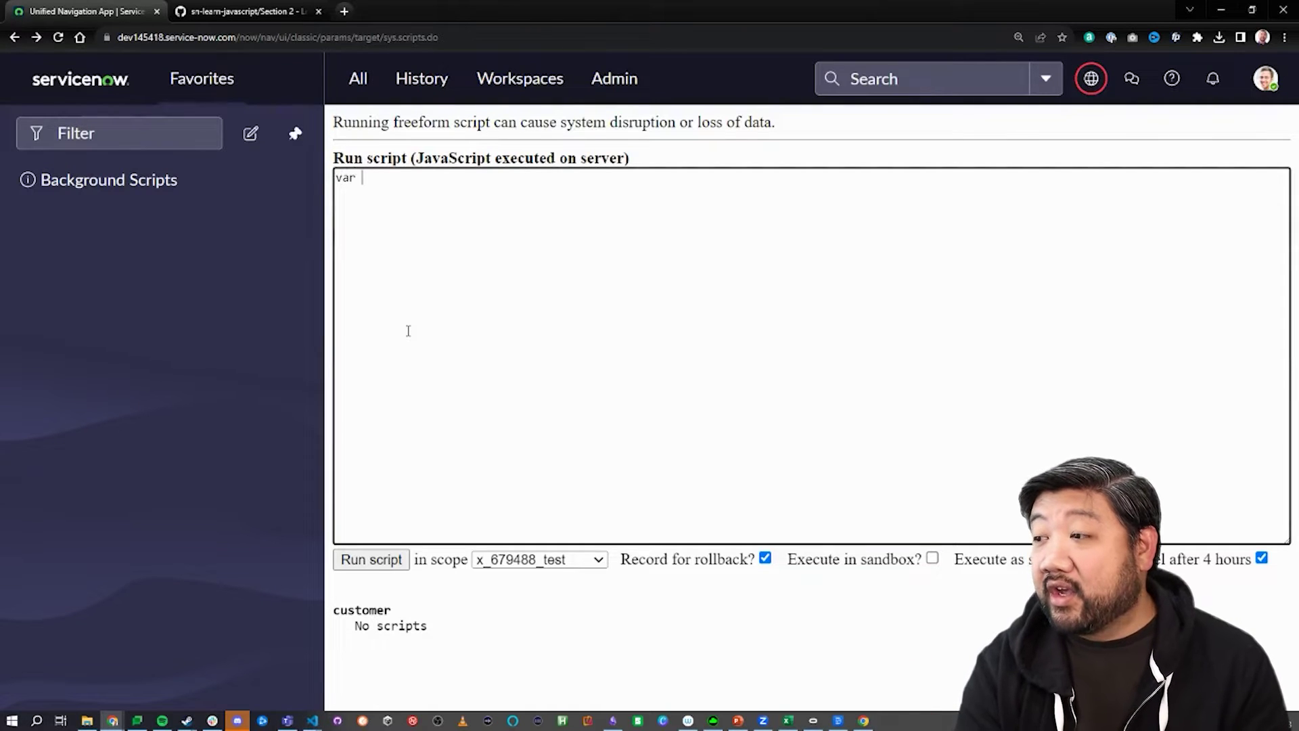
text(digi)
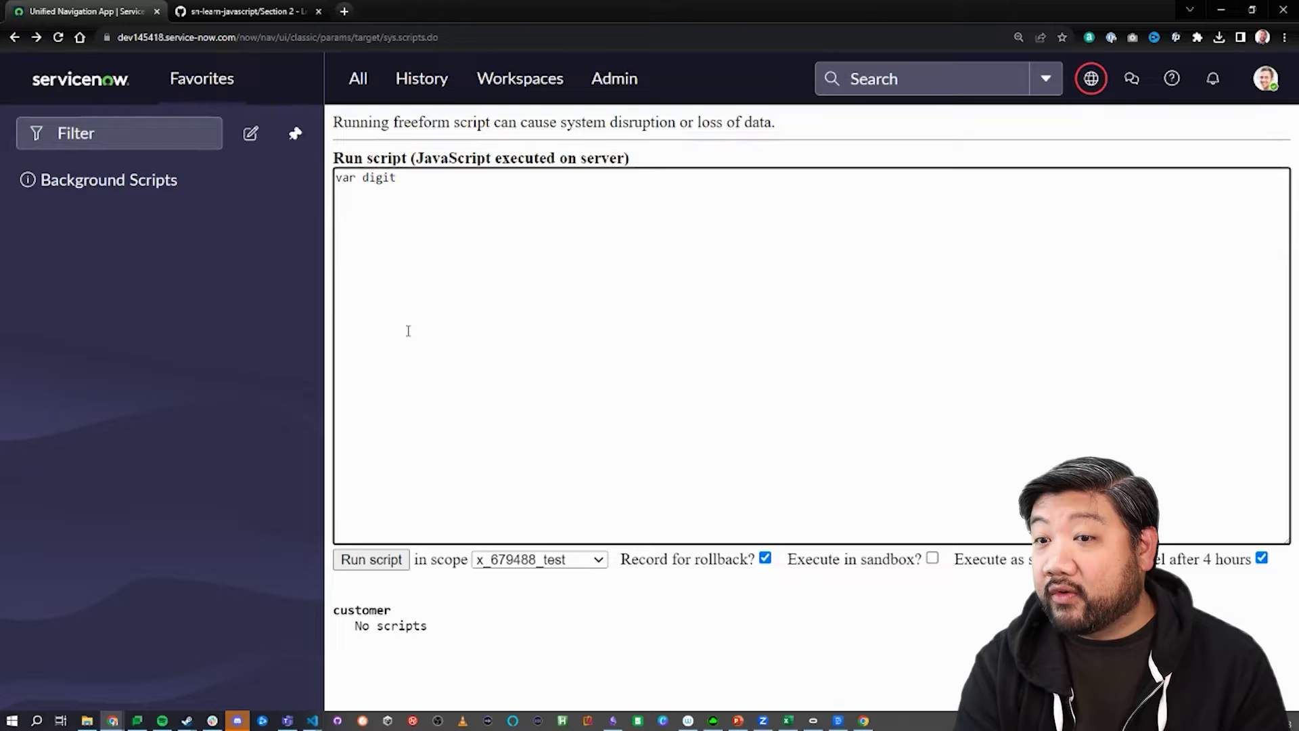
text(te)
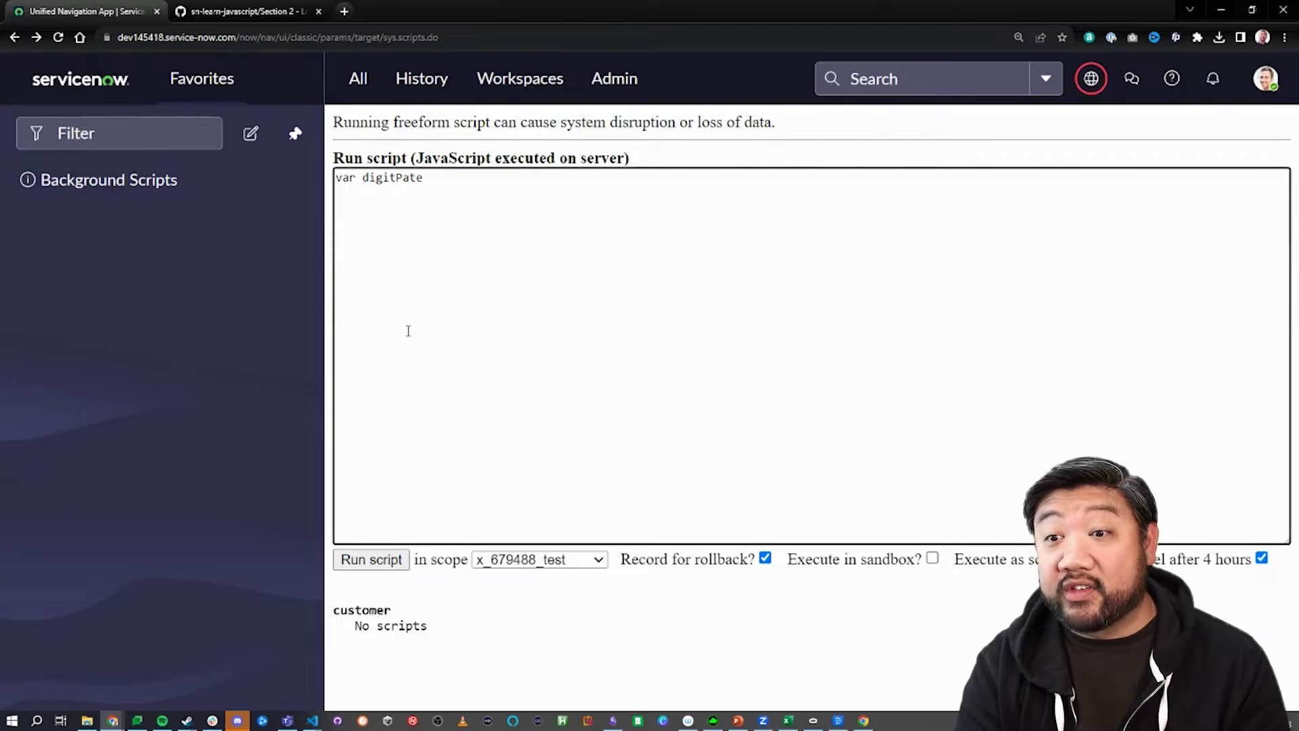
text(rn =)
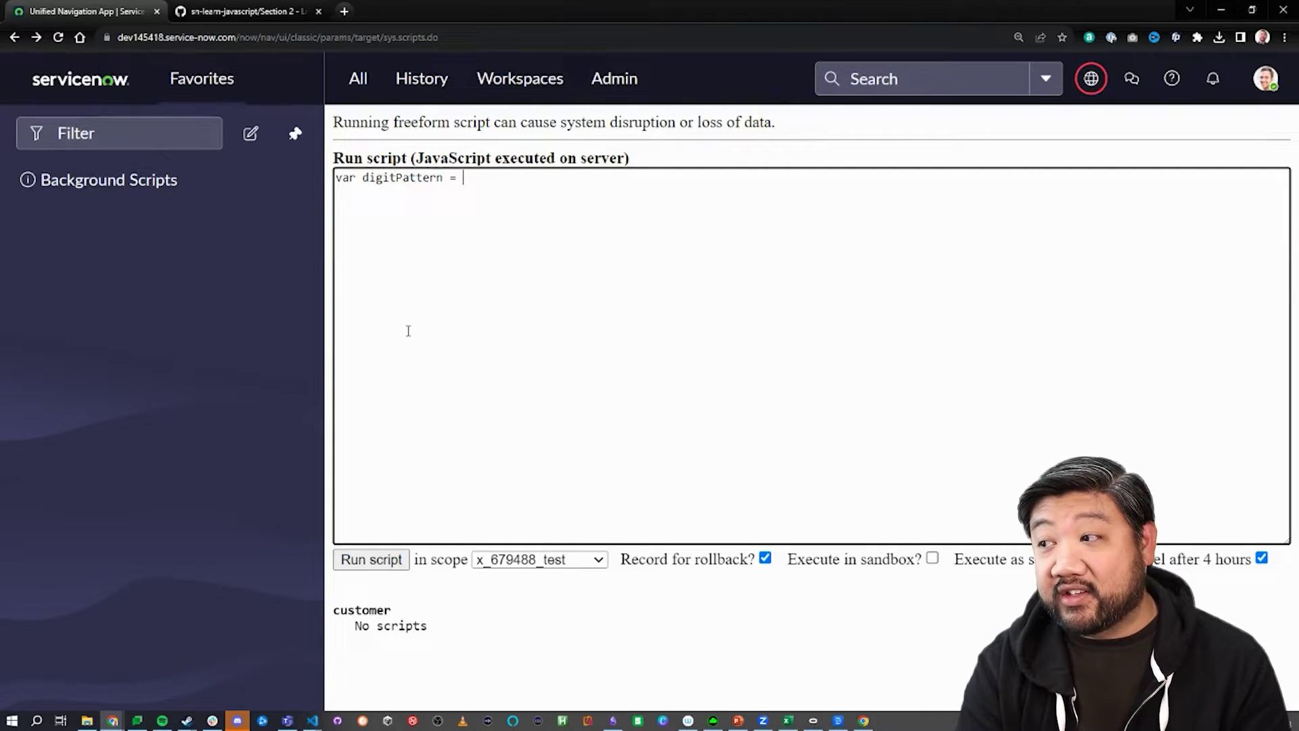
text(//;)
key(Left)
key(Left)
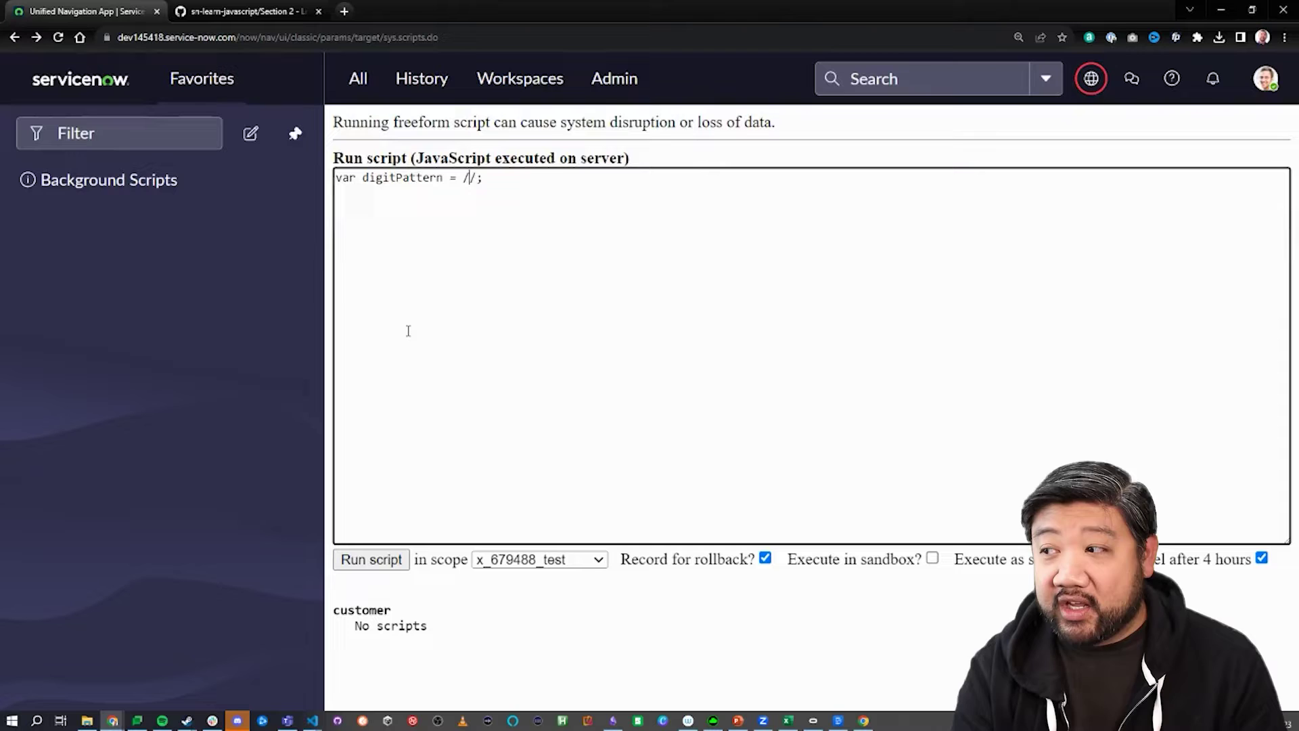
text(\d)
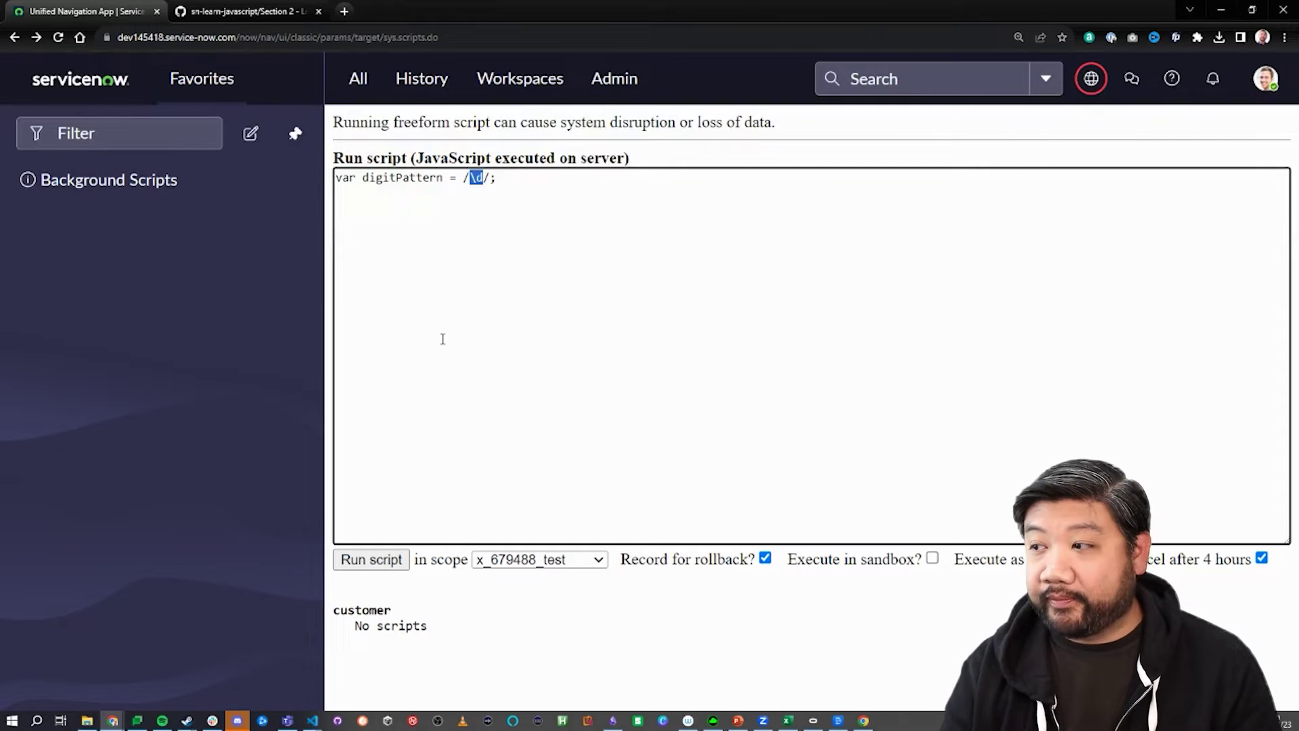
click(638, 260)
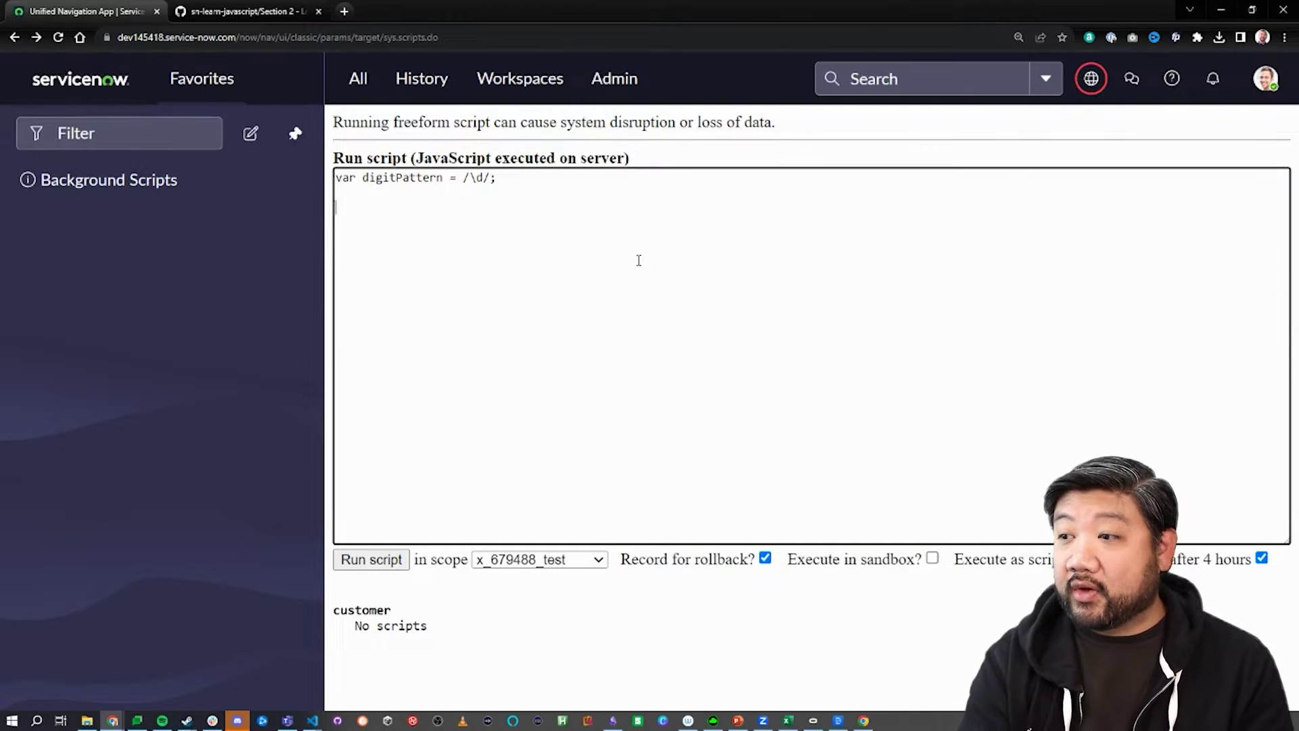
text(var string)
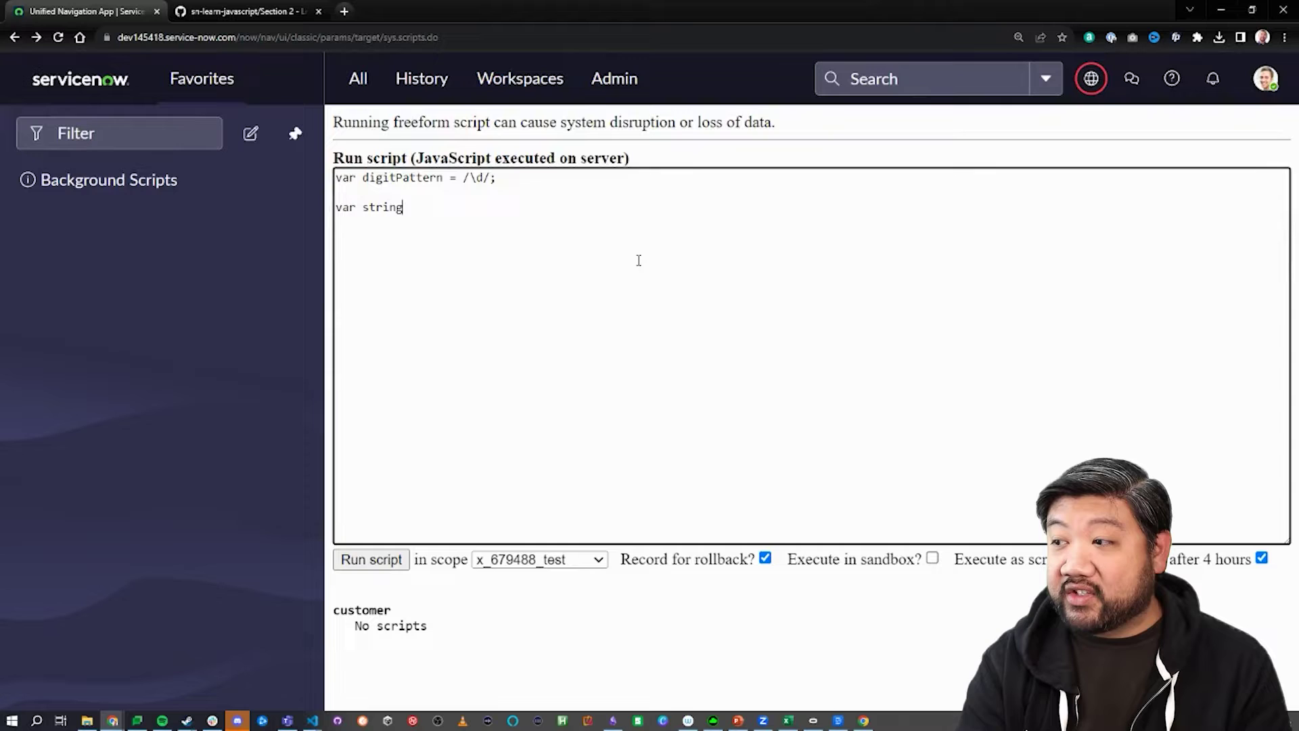
text(WithNumbers = 'ServiceNow 2023)
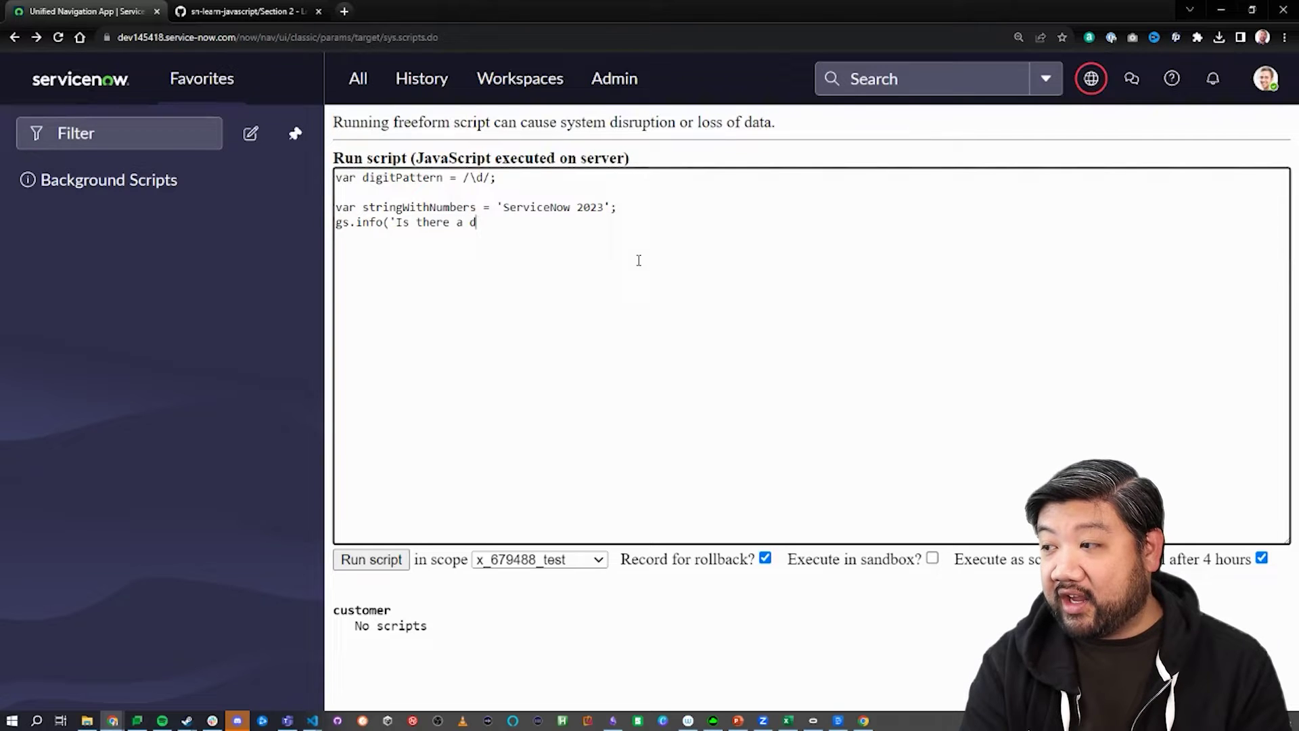
text(+ digi)
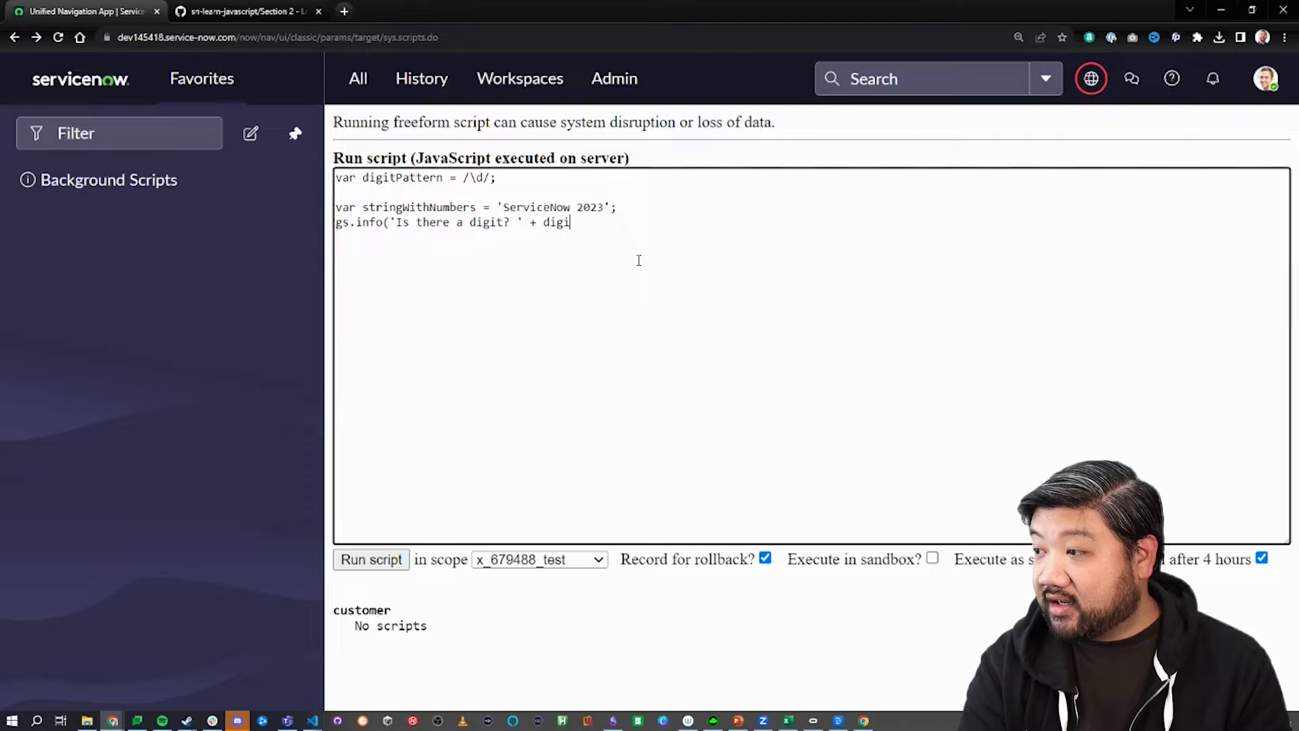
text(.)
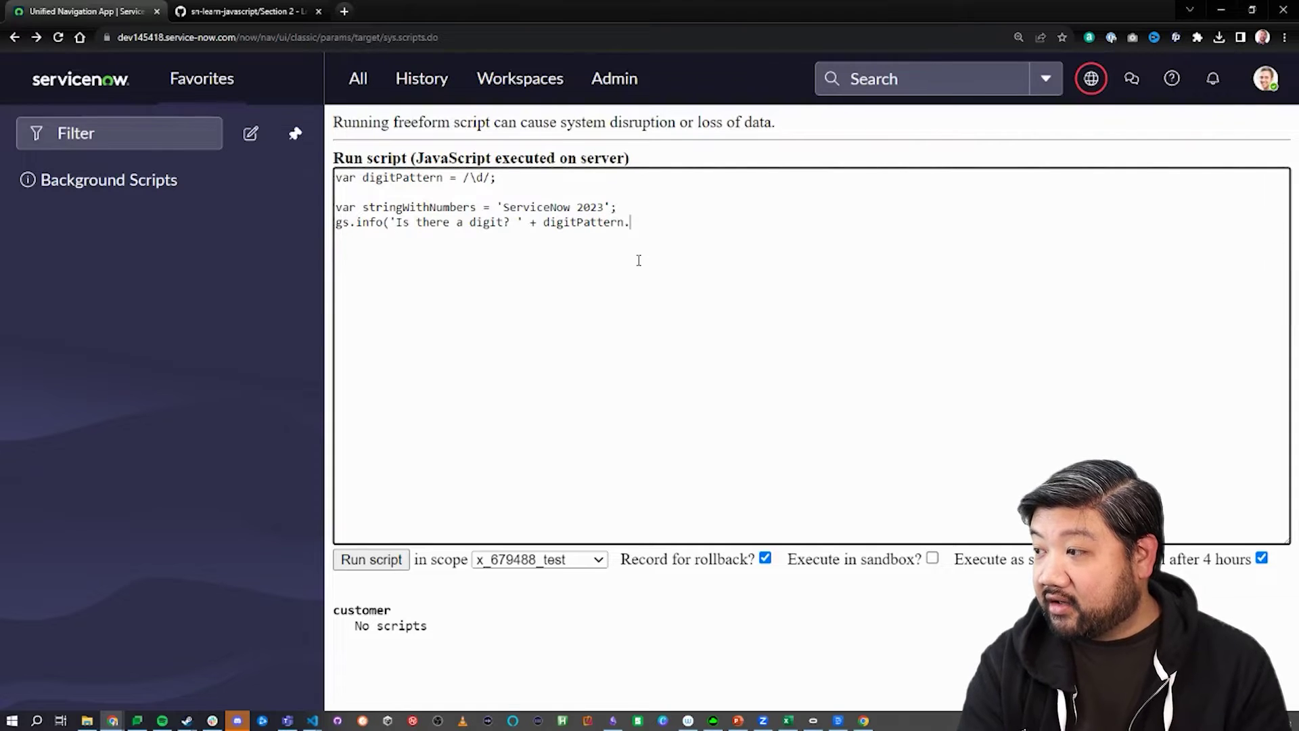
text(test(stringWithNumbers));)
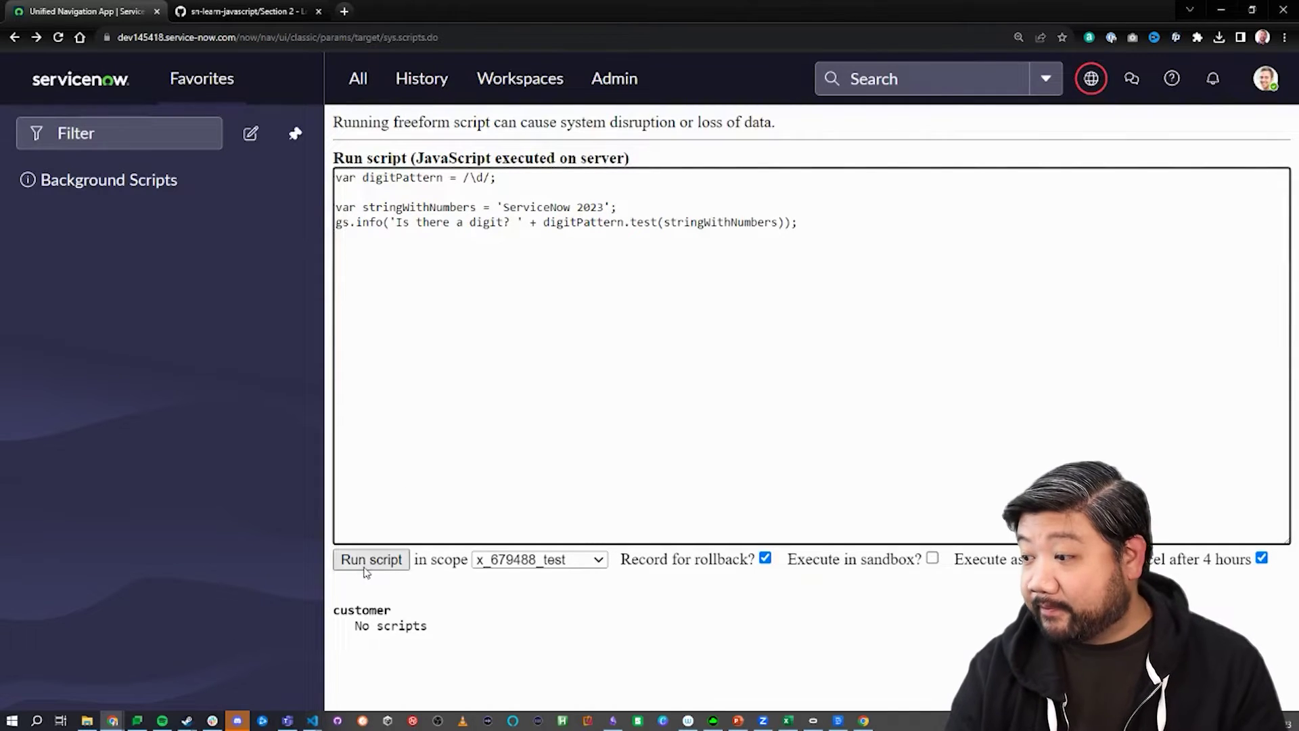
Step: Run the digit check, then change the pattern to /\d{4}/
click(356, 567)
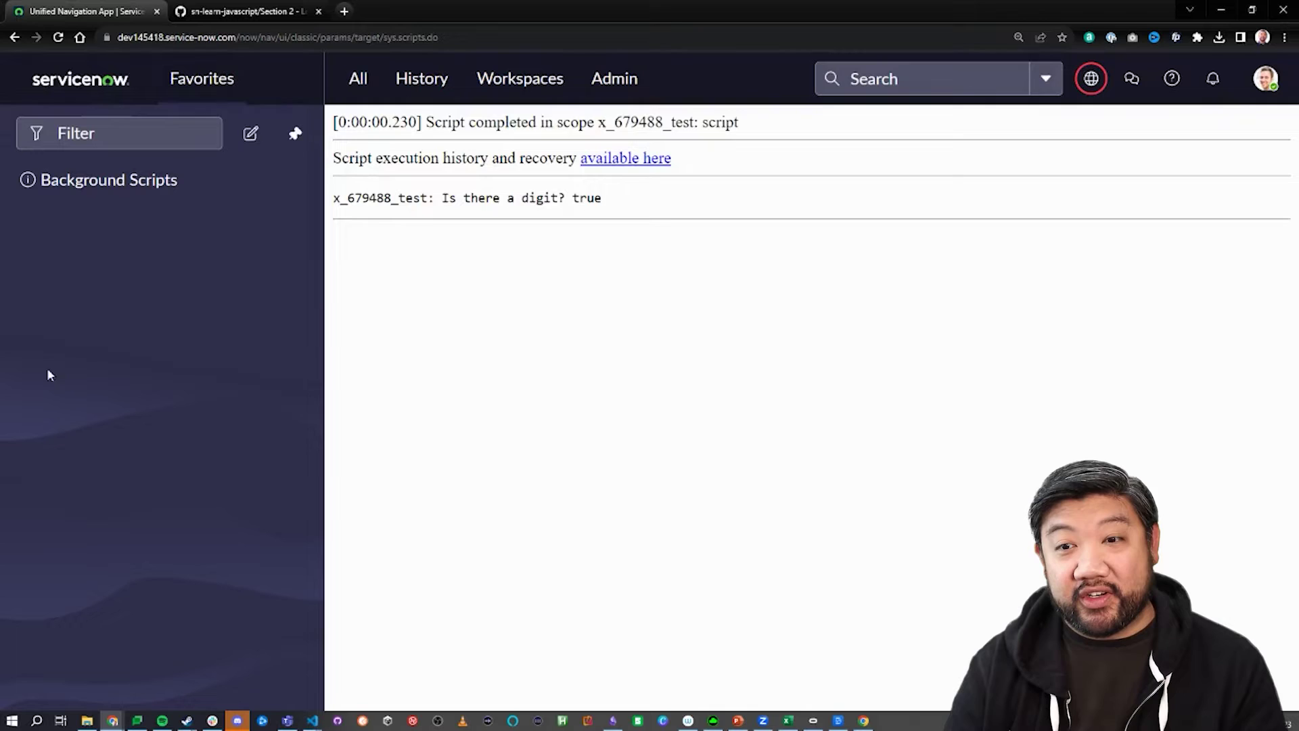
key(alt+Left)
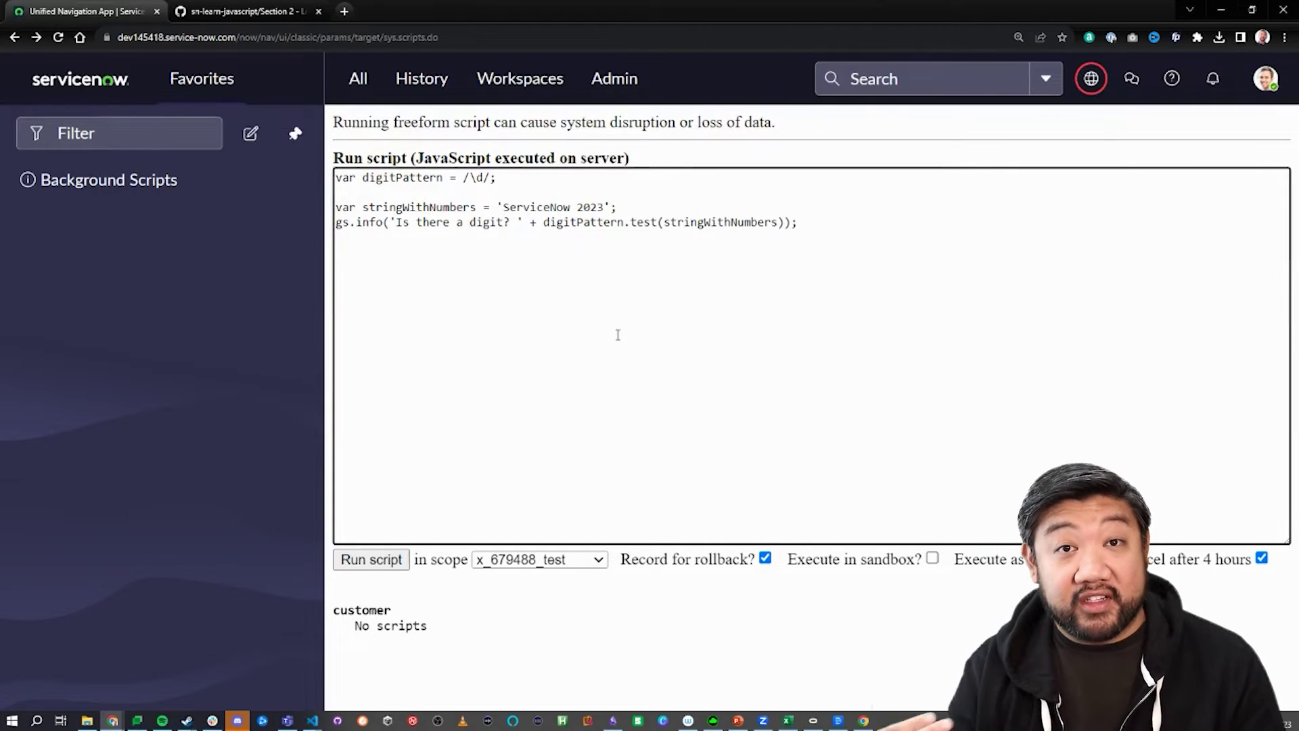
click(618, 335)
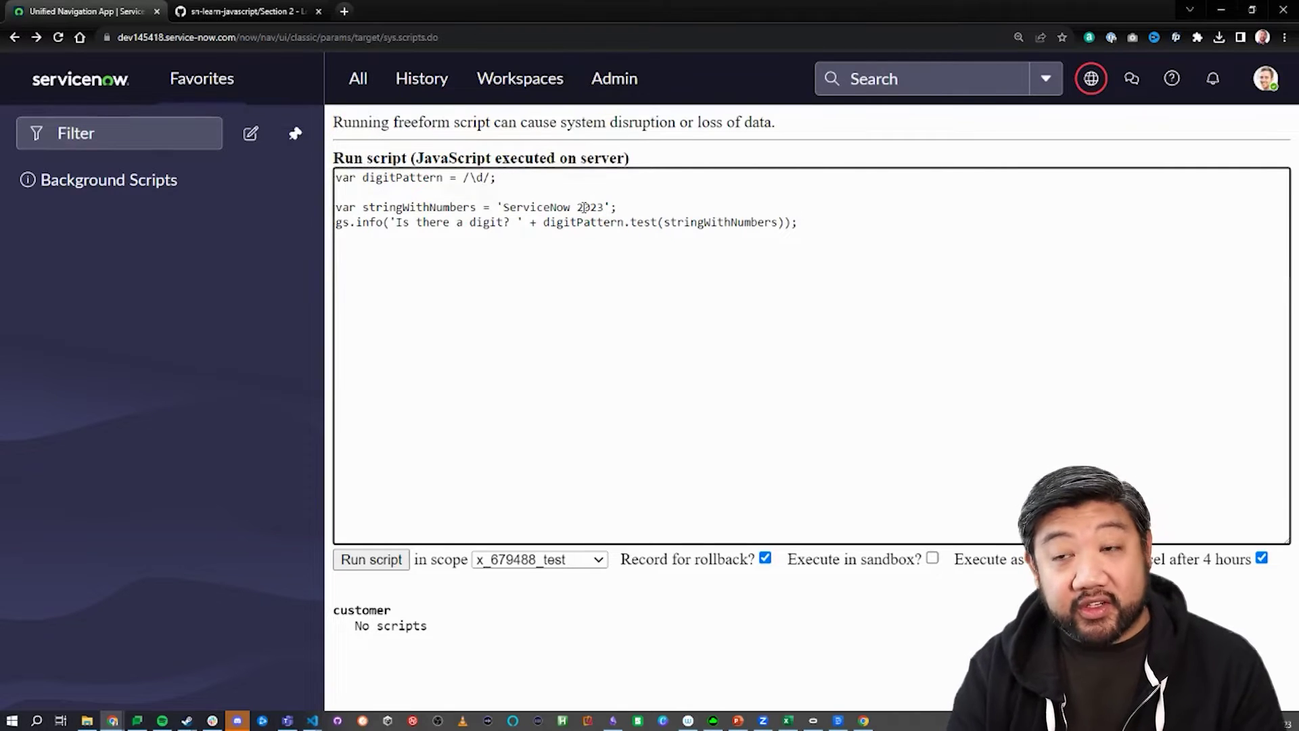
text({)
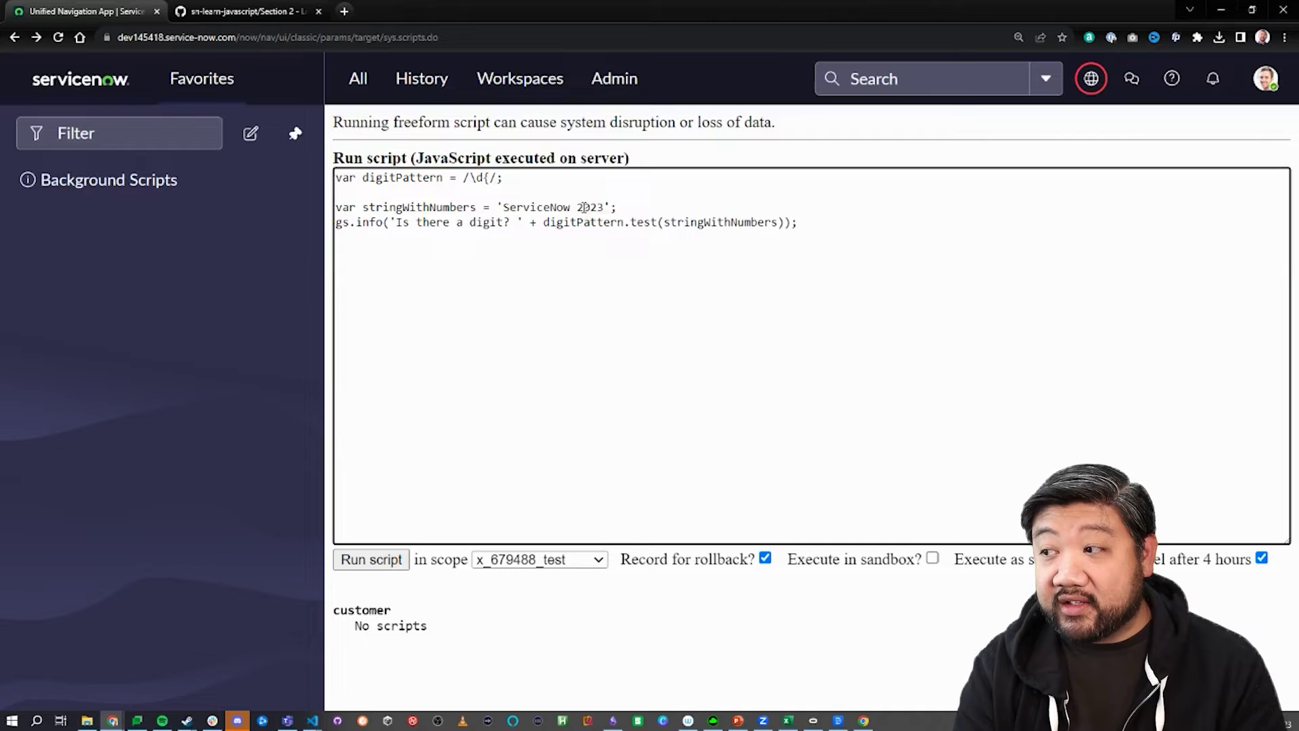
text(})
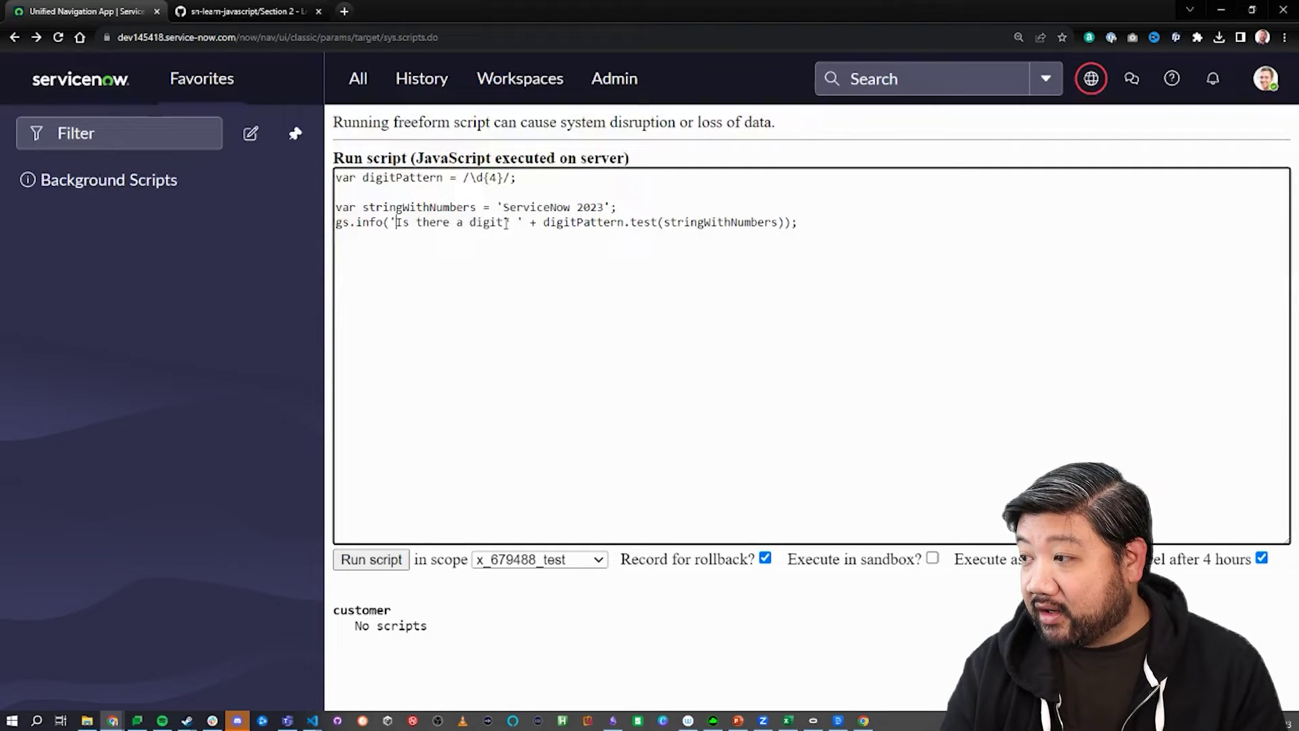
Step: Relabel the message '4 digits?', rerun for true, and delete the 2 from the string
drag(396, 222, 511, 223)
text(4 d)
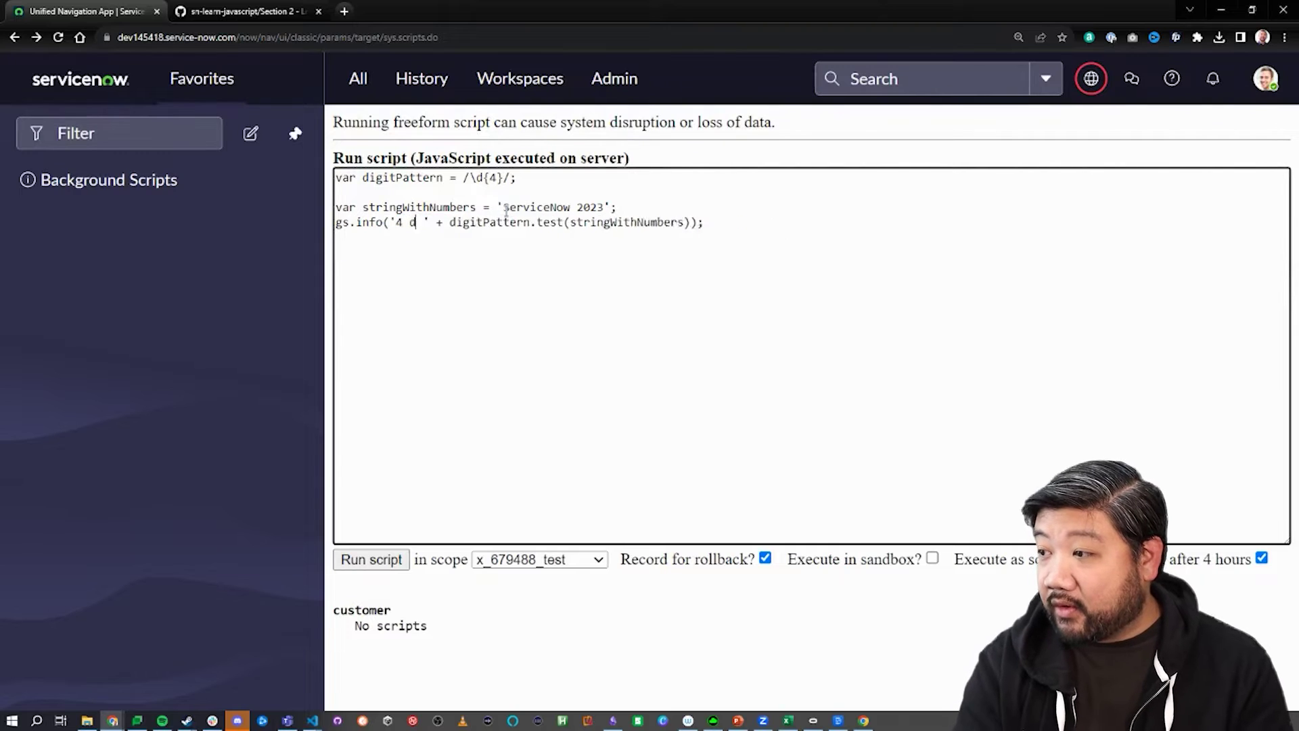
text(igits?)
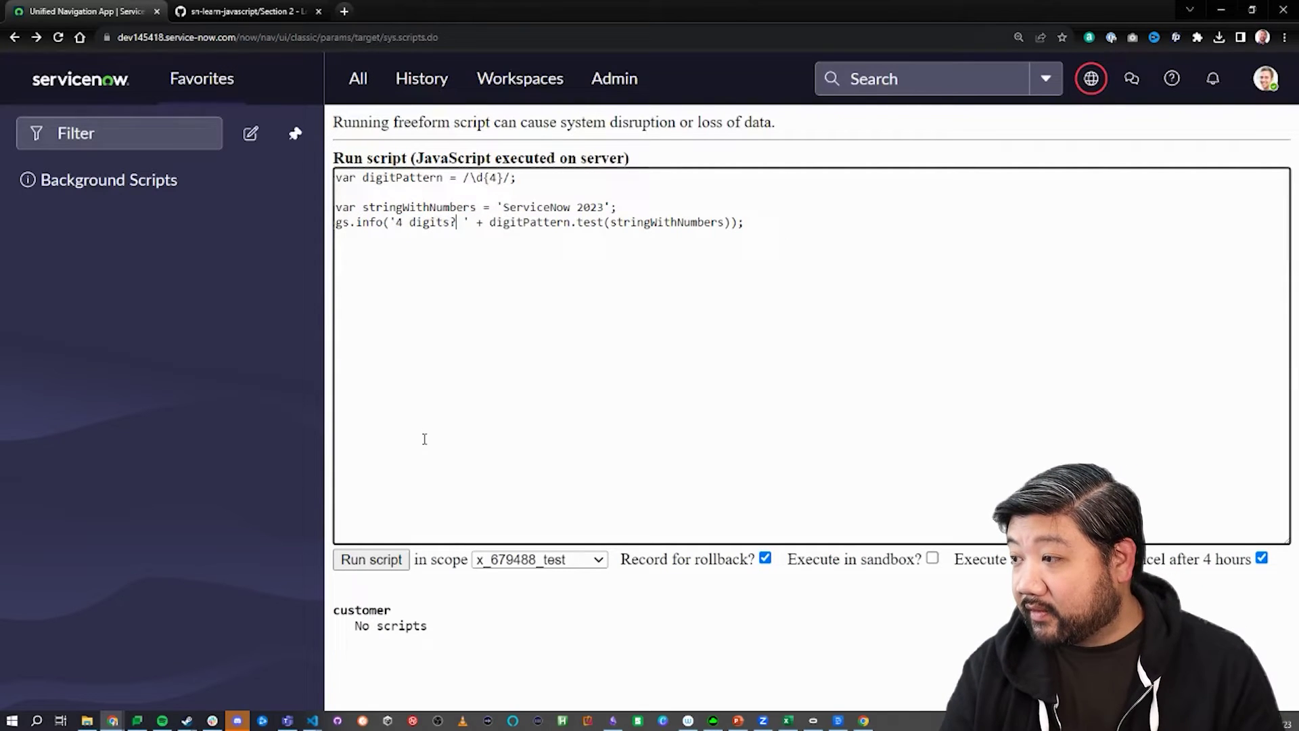
click(383, 560)
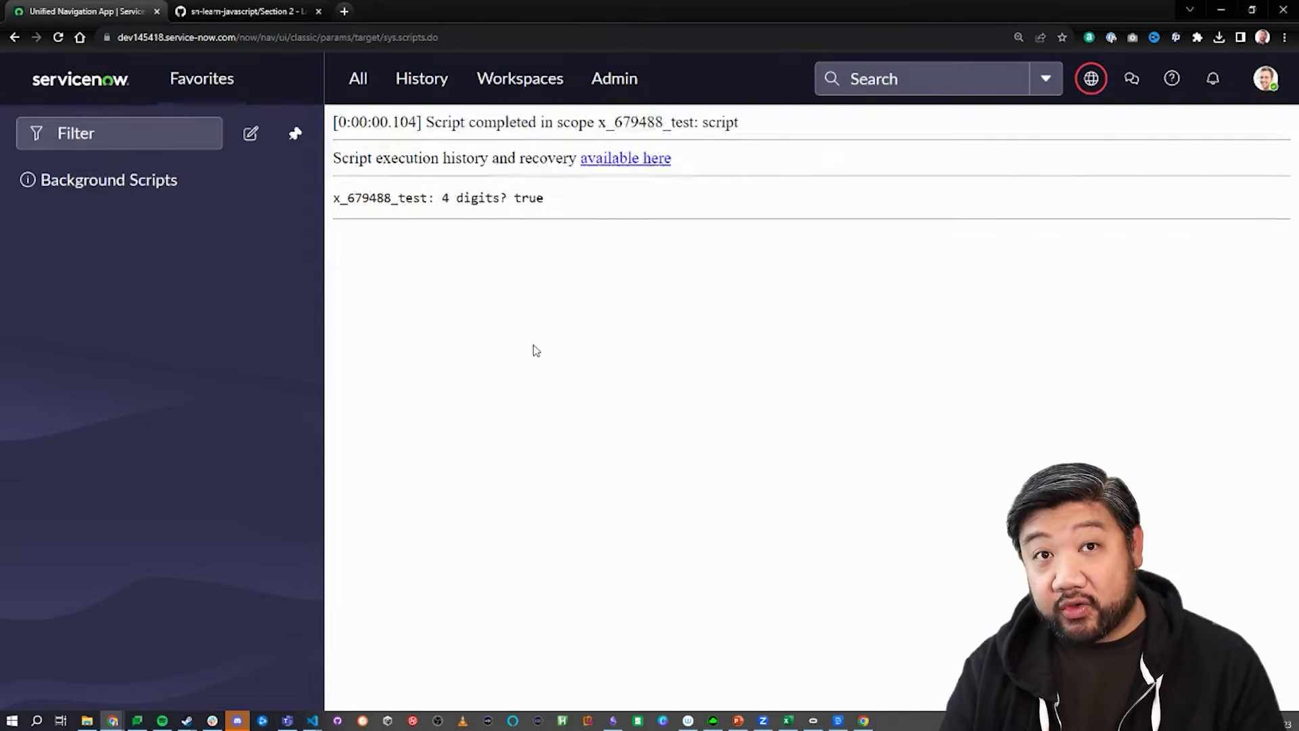
key(alt+Left)
key(BackSpace)
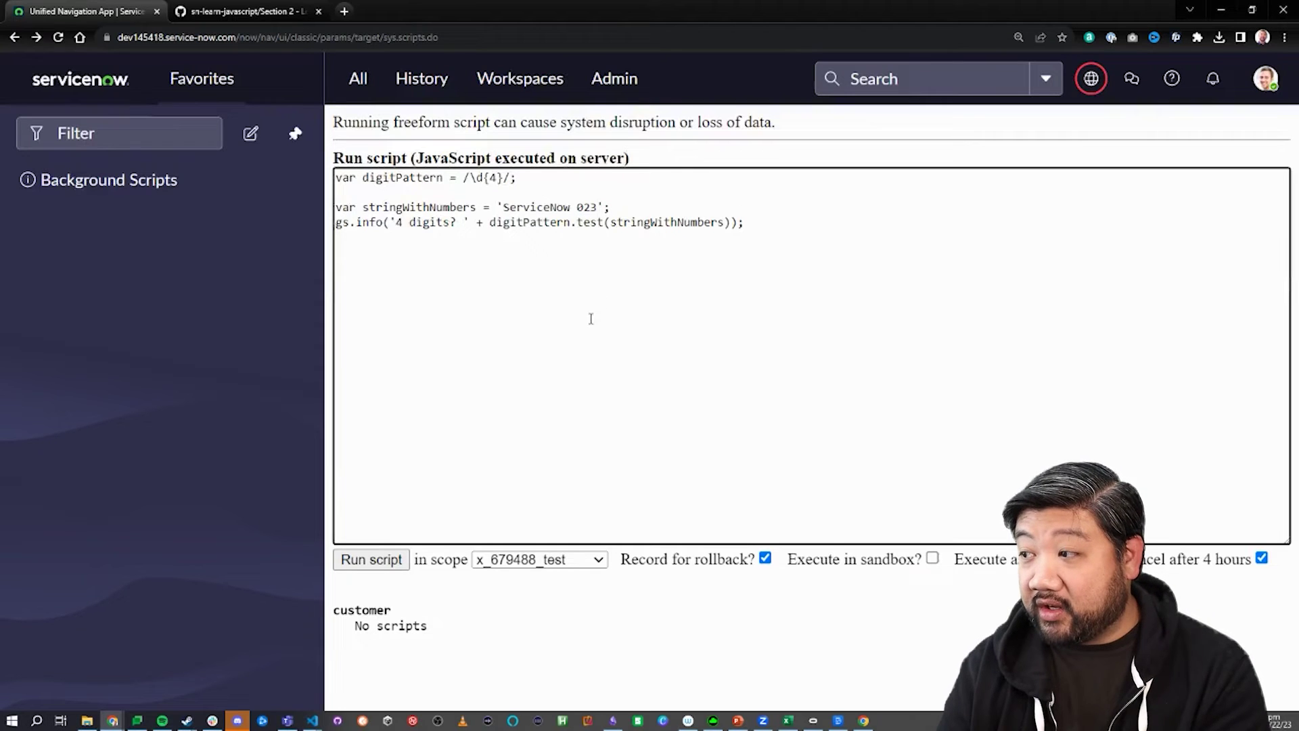
Step: Run the script against 'ServiceNow 023' to get '4 digits? false'
click(371, 558)
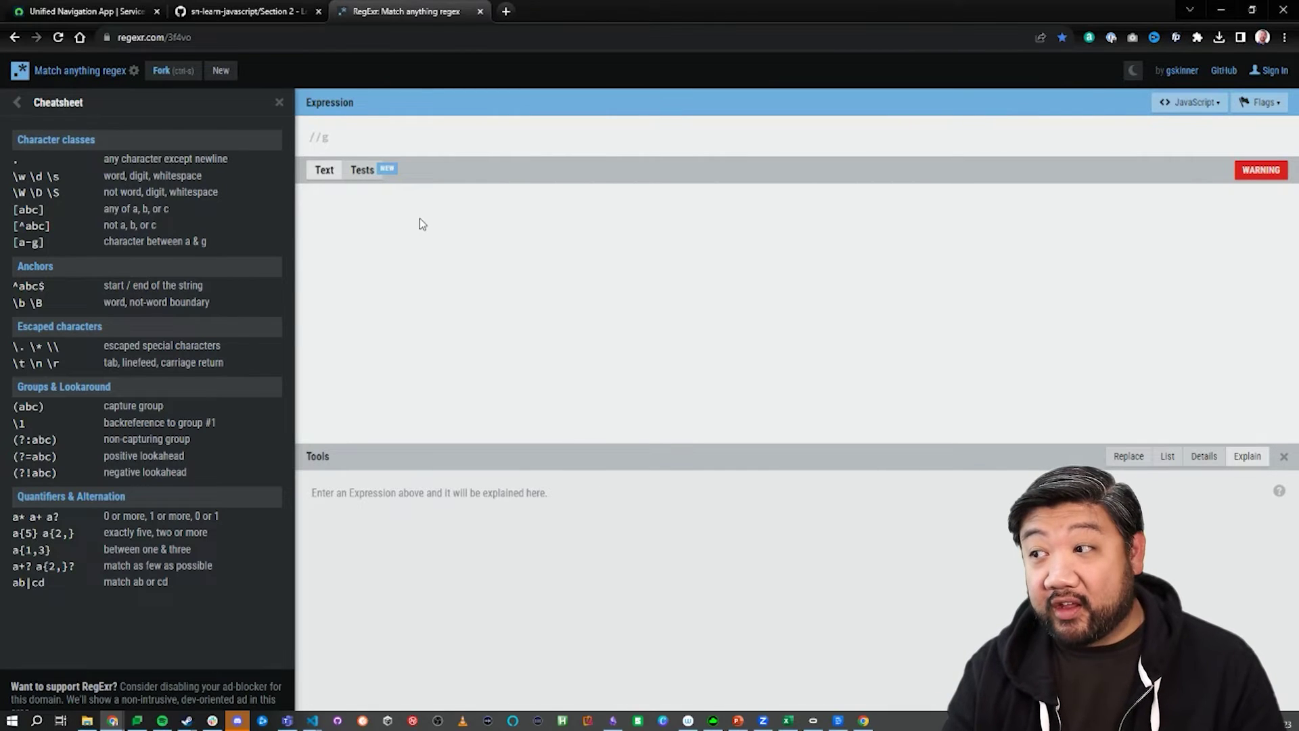
Step: Paste \S+@\S+\.\S+ as the expression and scroll through its explanation
text(\S+@\S+\.\S+)
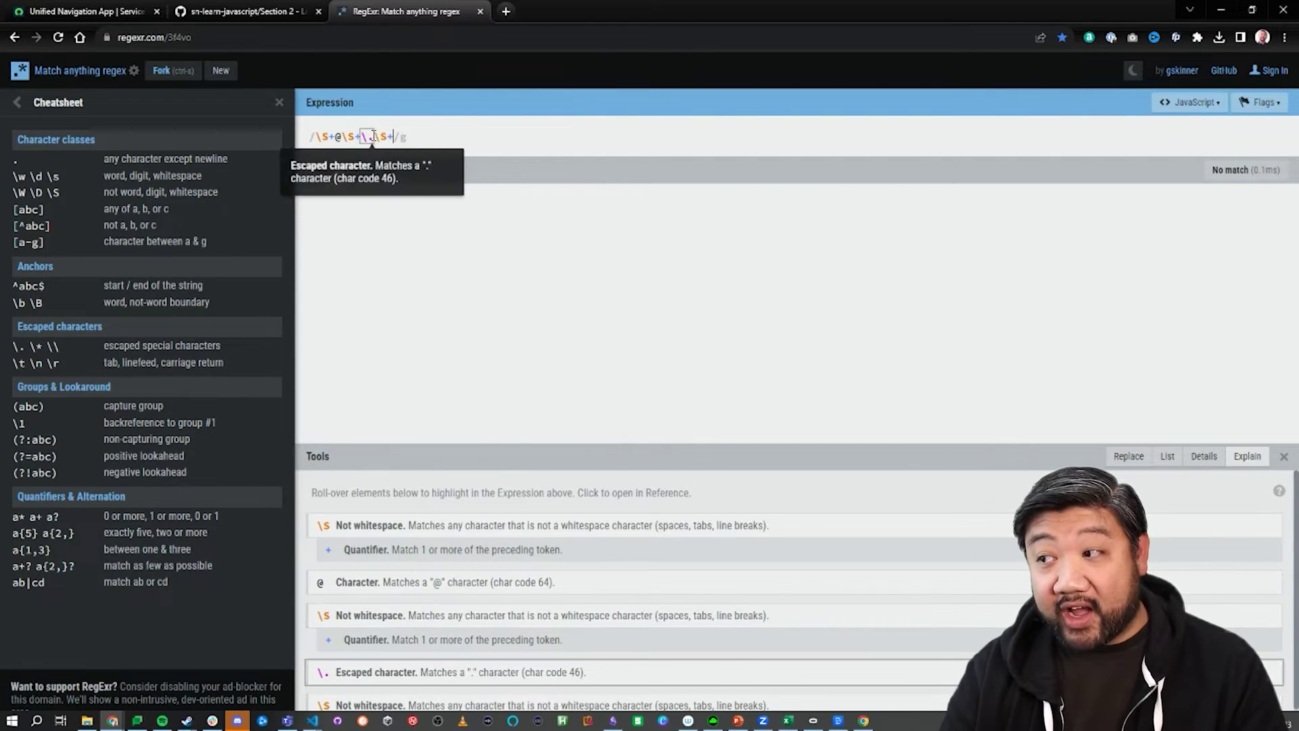
scroll(460, 629, down, 1)
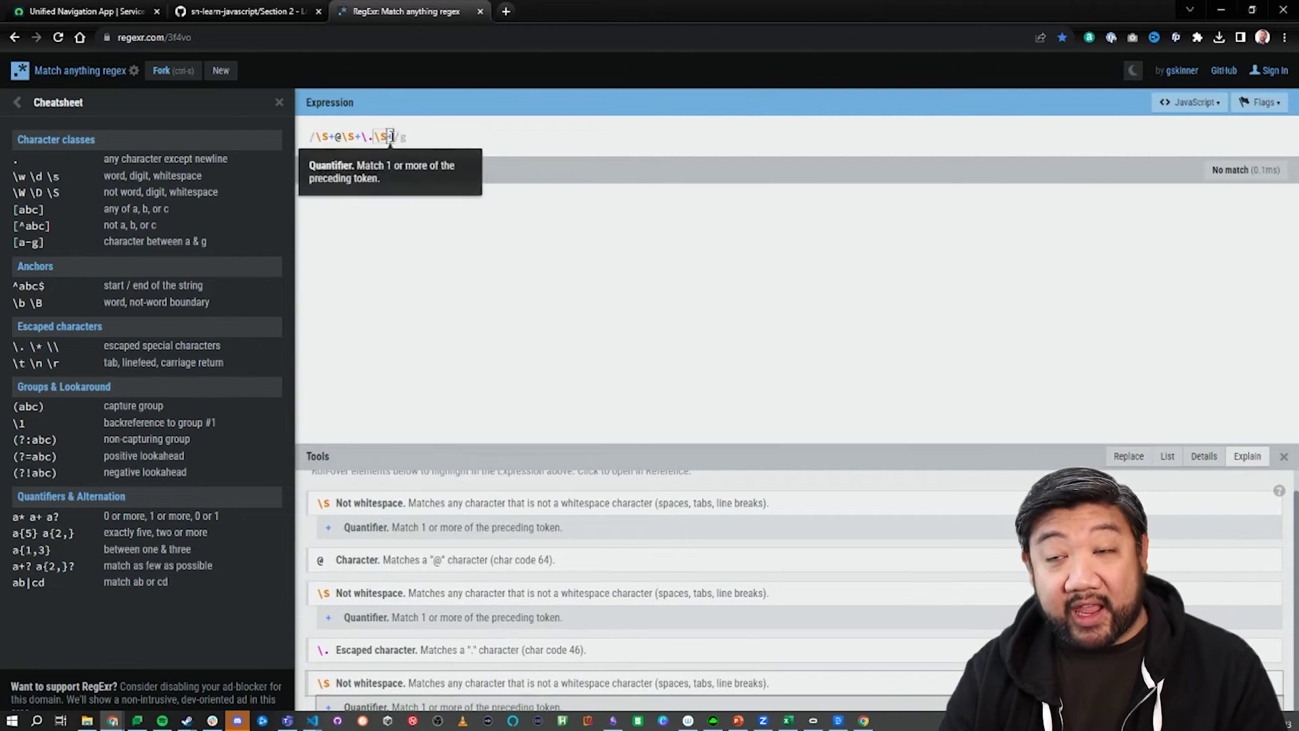
click(426, 273)
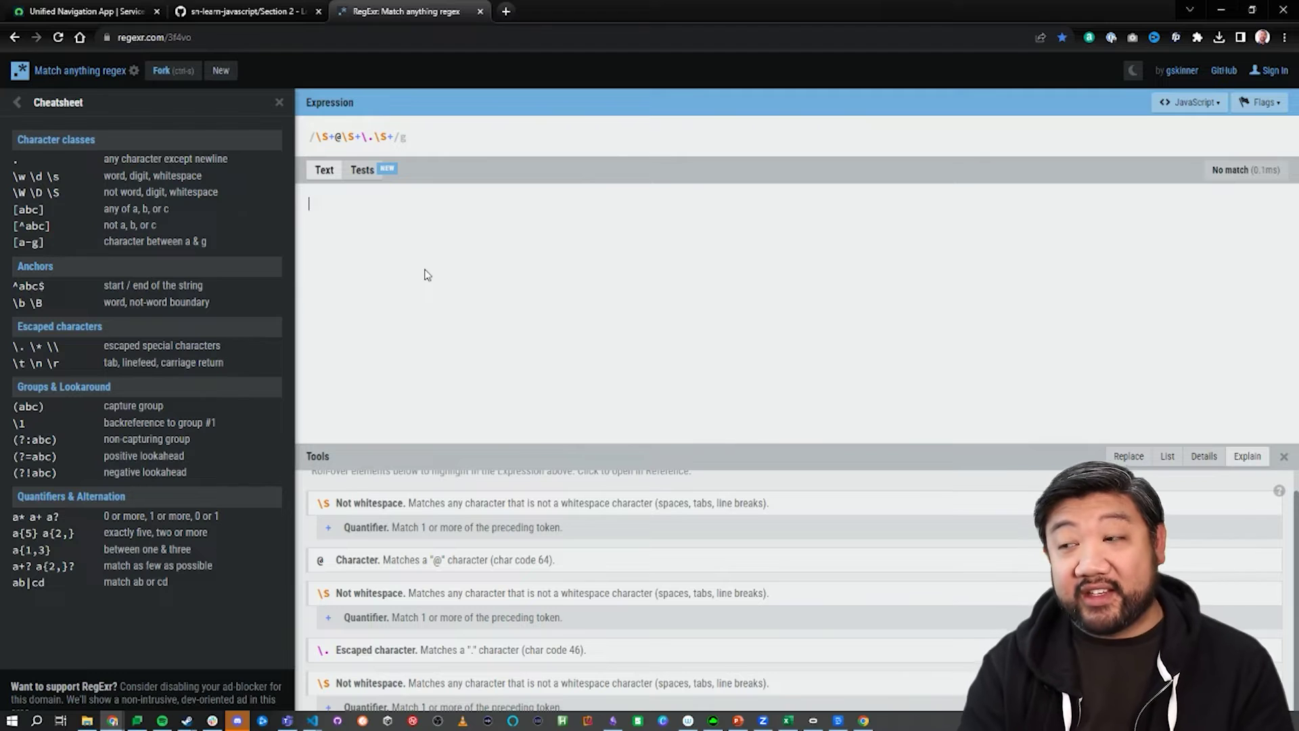
text(gqio)
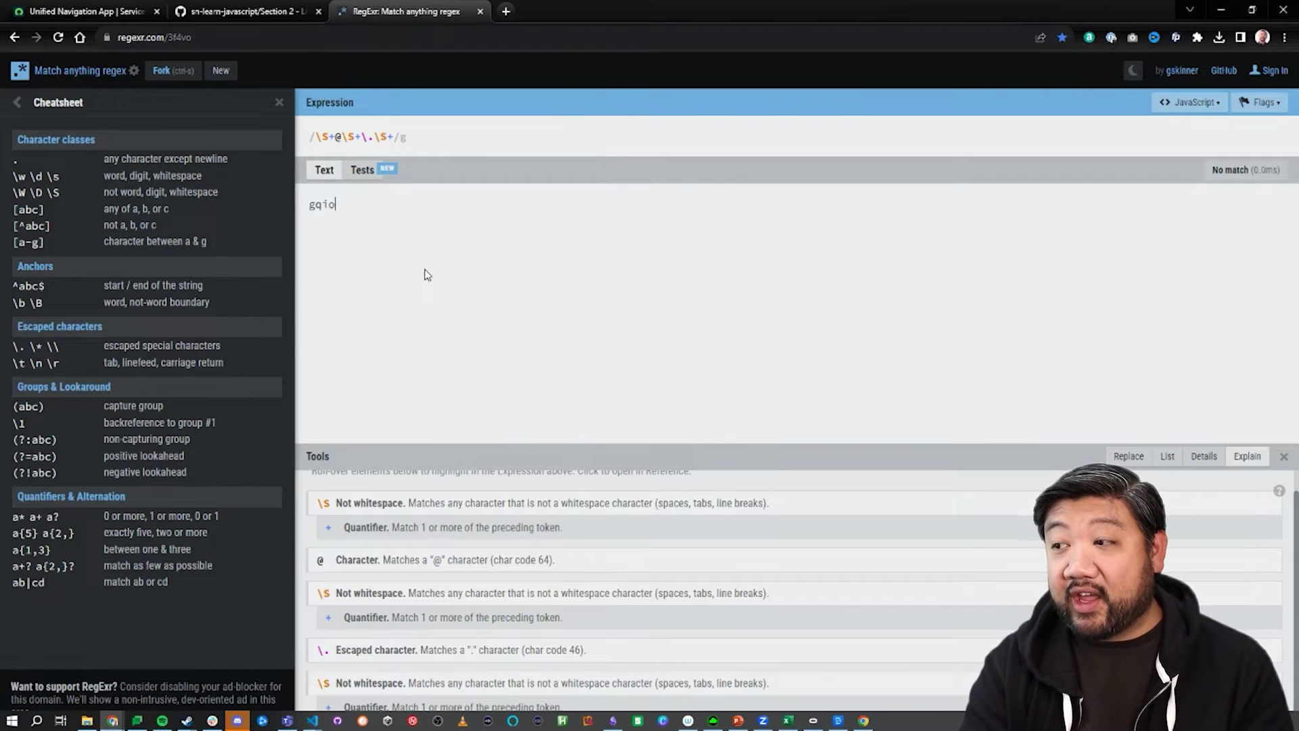
text(ngopqengpoqengp)
key(Return)
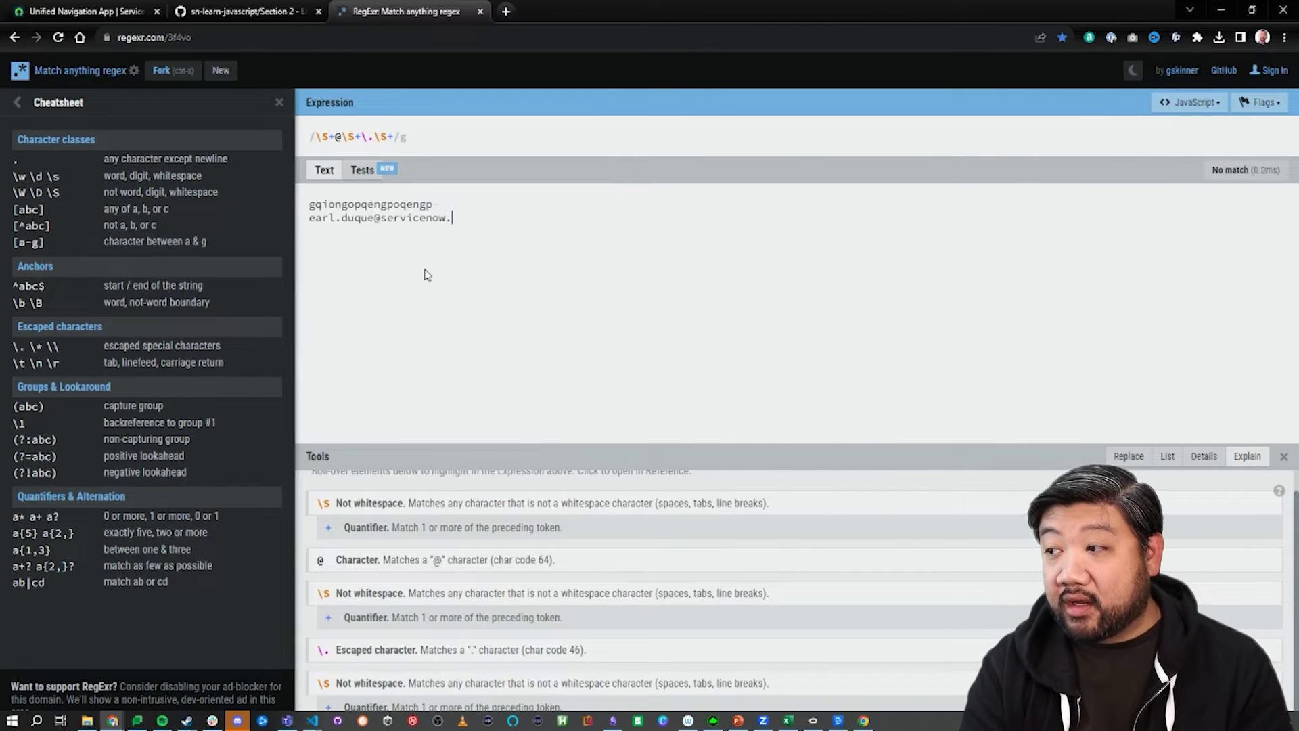
text(com)
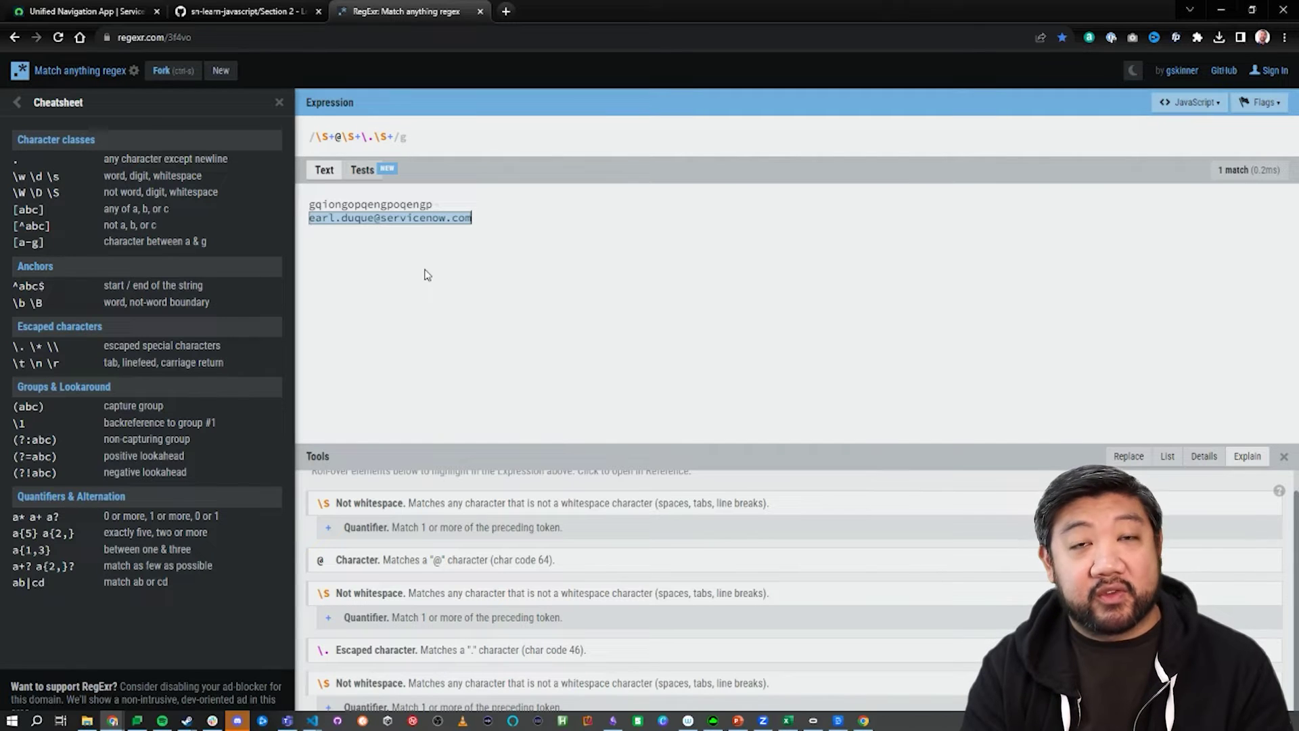
key(Return)
text(a@b.)
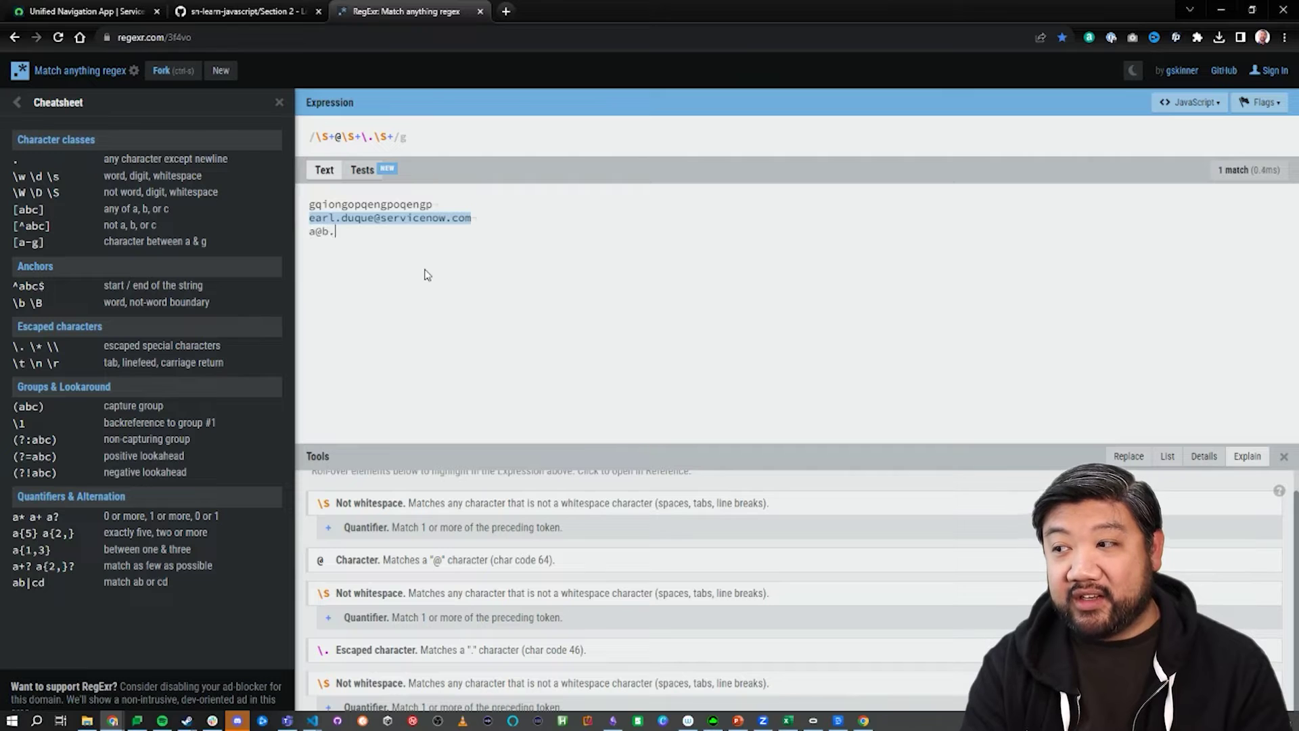
text(c)
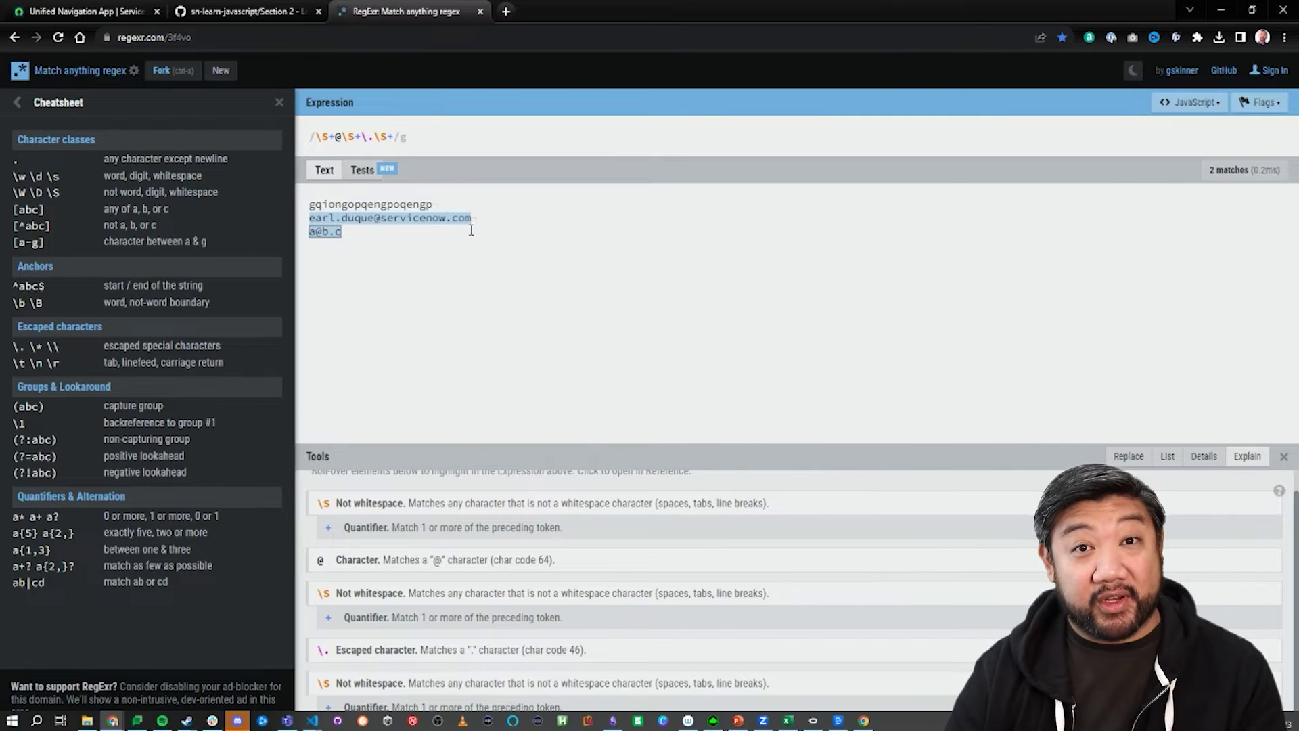
click(101, 11)
click(395, 312)
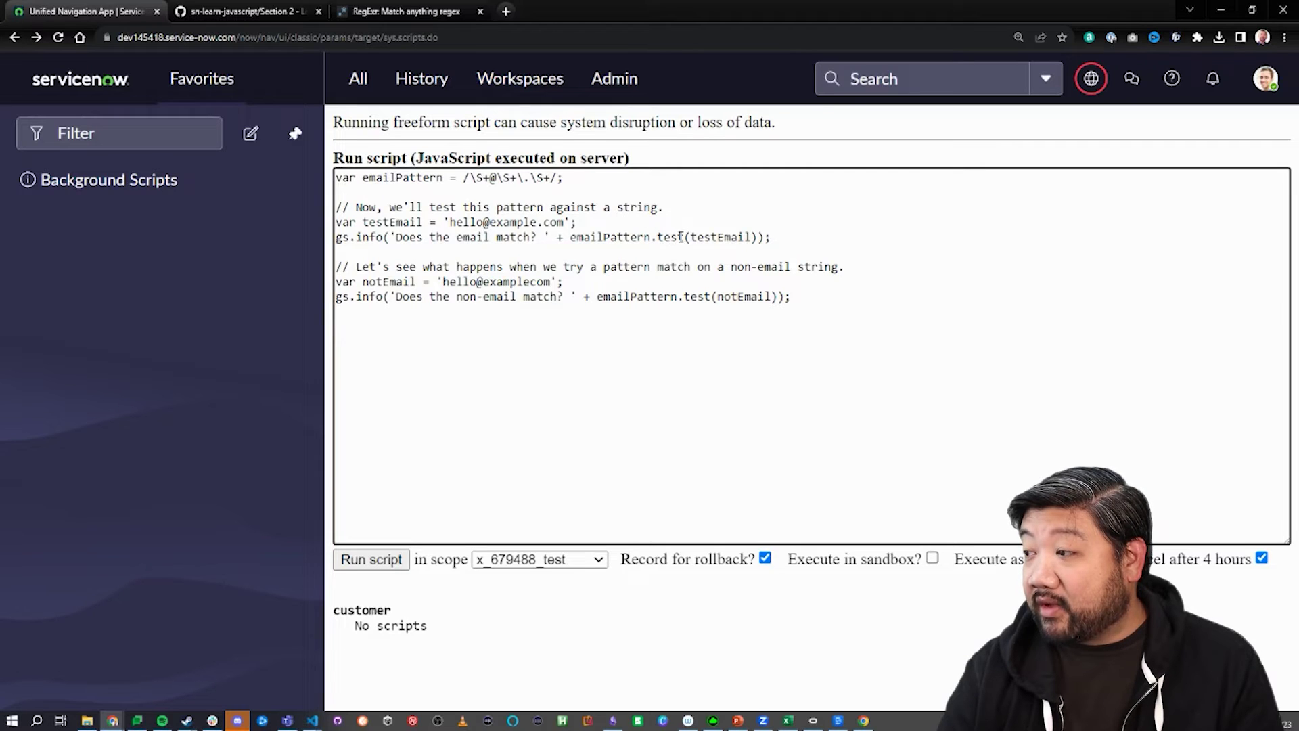
drag(450, 222, 563, 222)
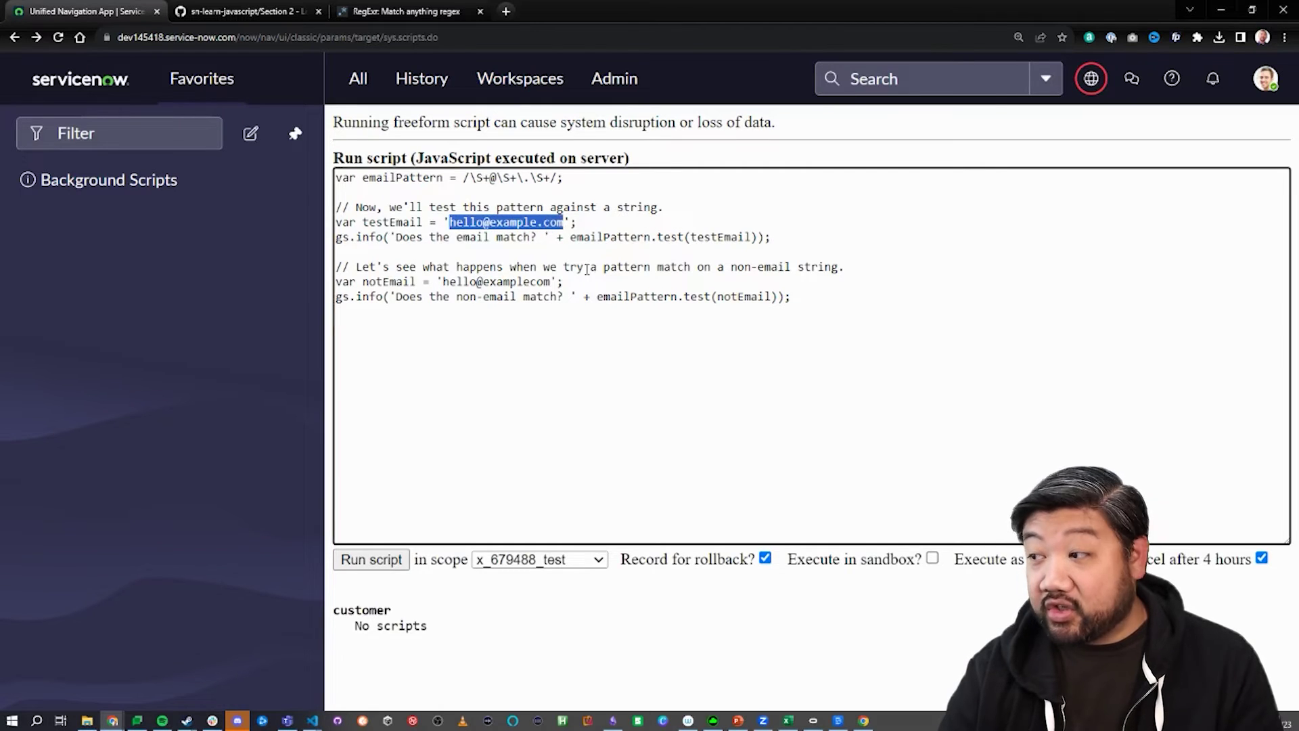
click(471, 297)
drag(439, 282, 562, 282)
click(533, 281)
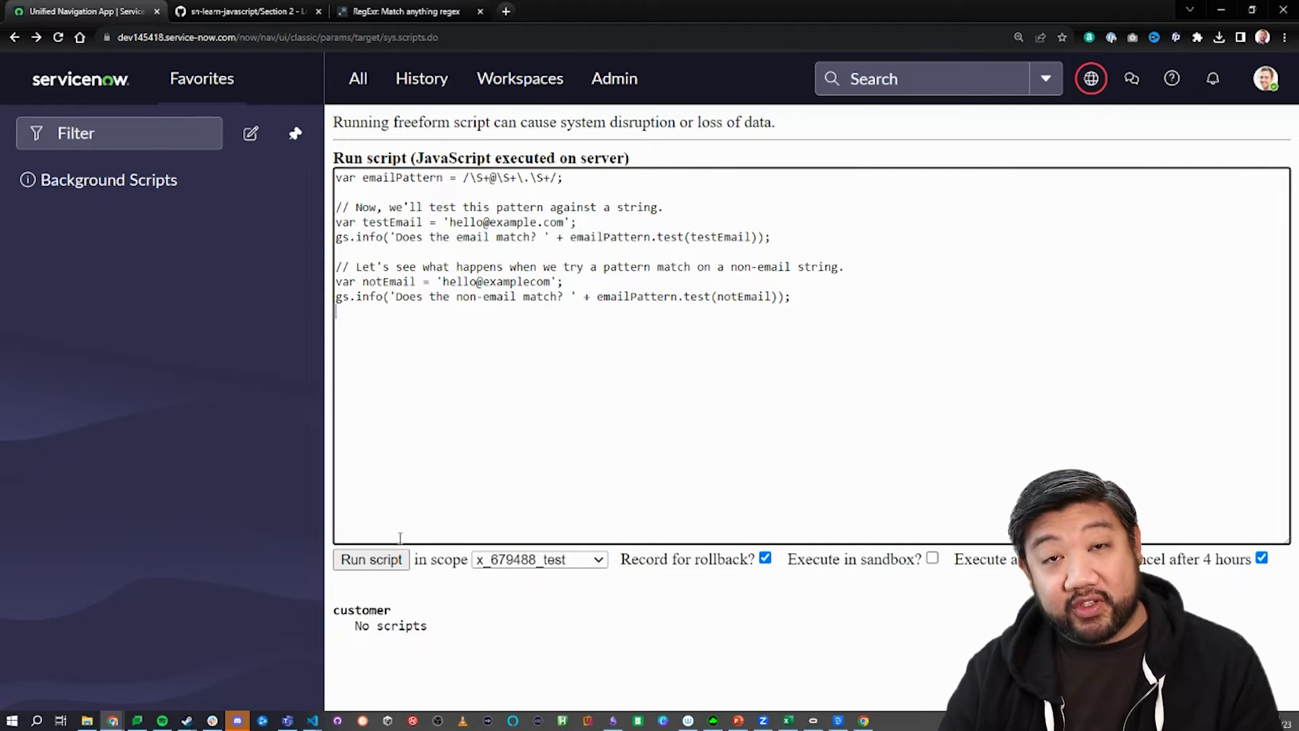
click(371, 559)
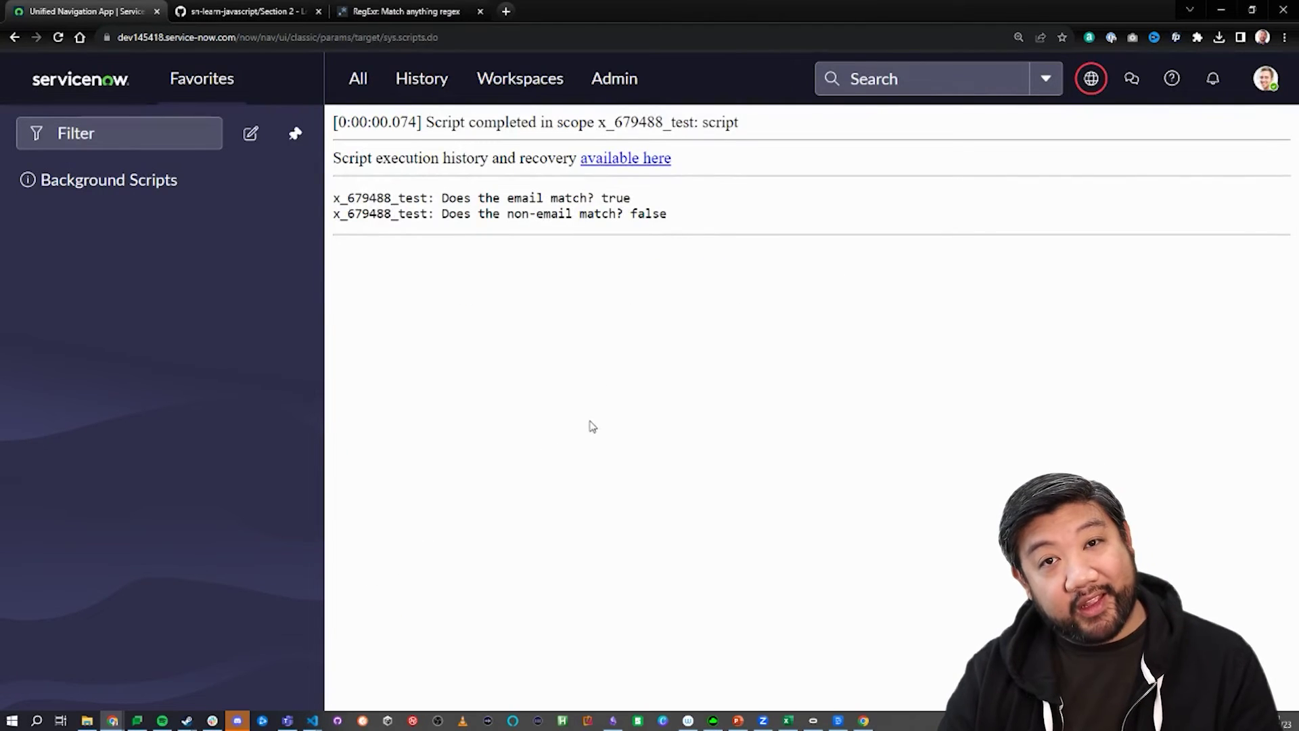
Step: Type replacePattern /SN/g, replaceString 'SN is awesome. SN rocks!' and the newString replace line
key(alt+Tab)
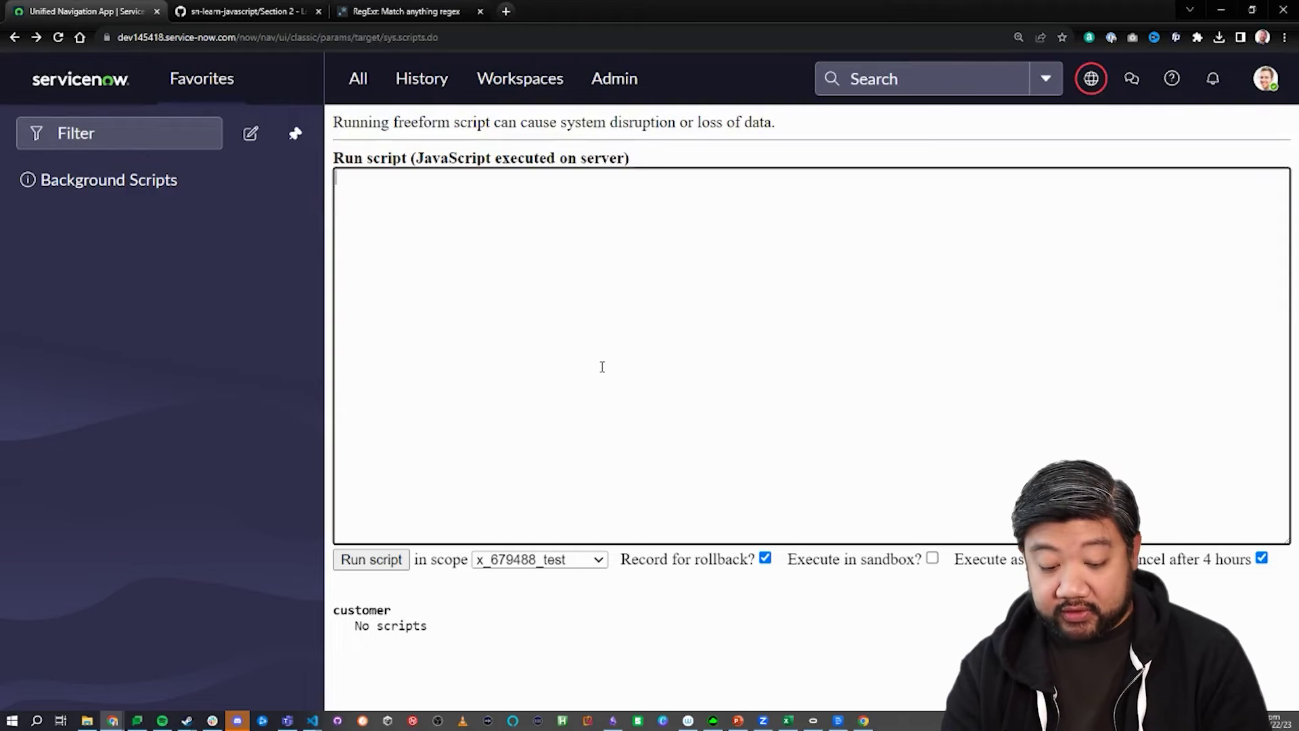
text(var rep)
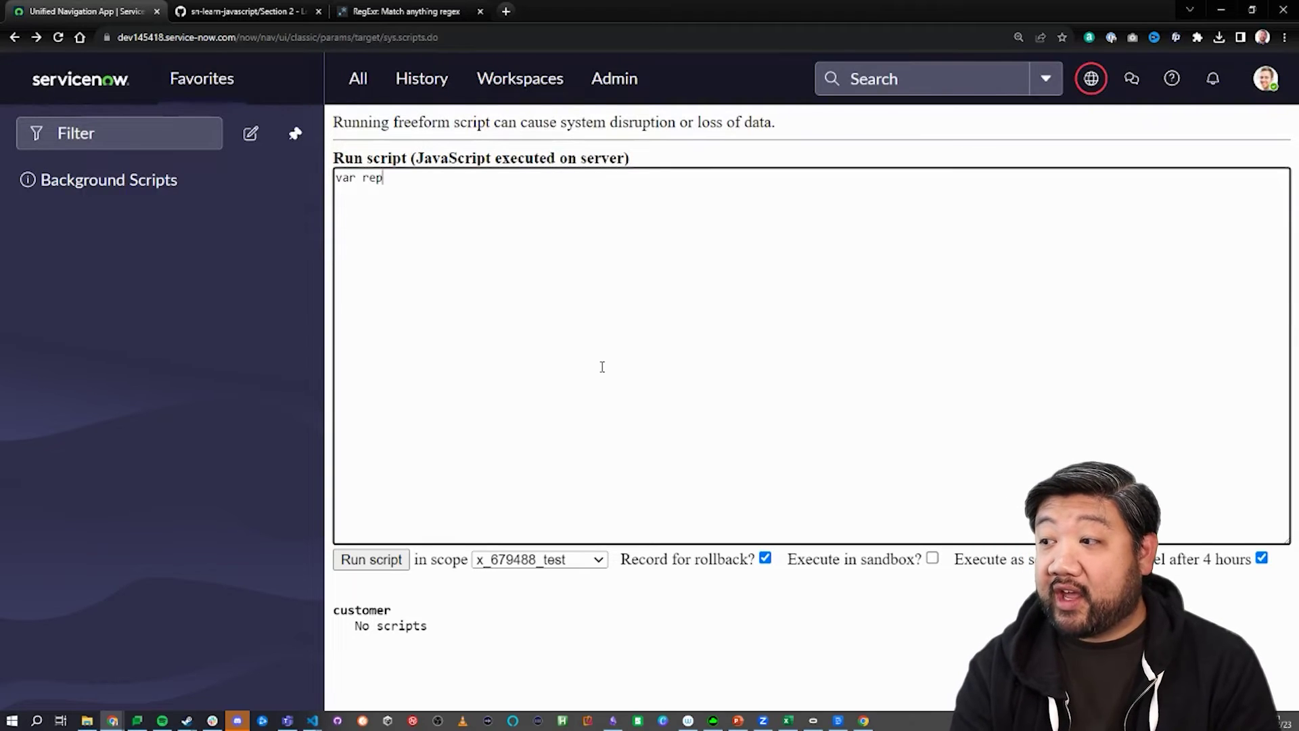
text(lacePattern = /)
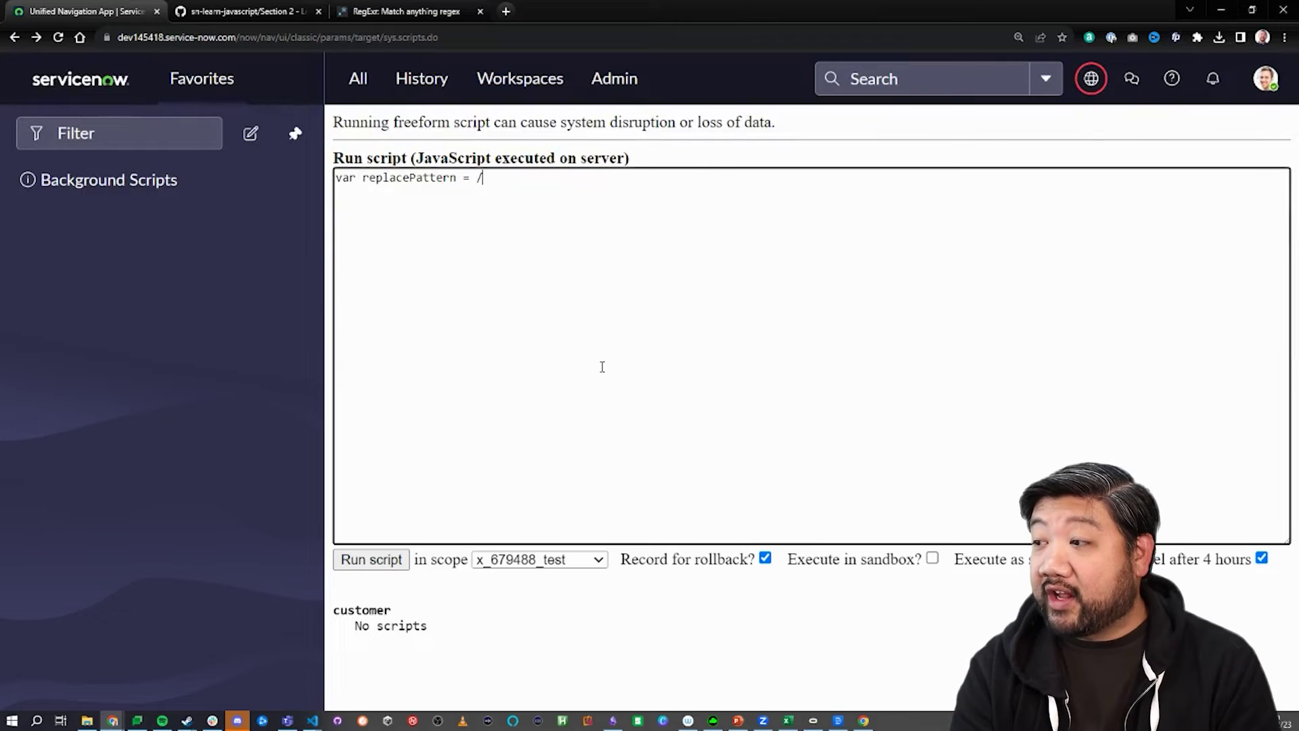
text(SN)
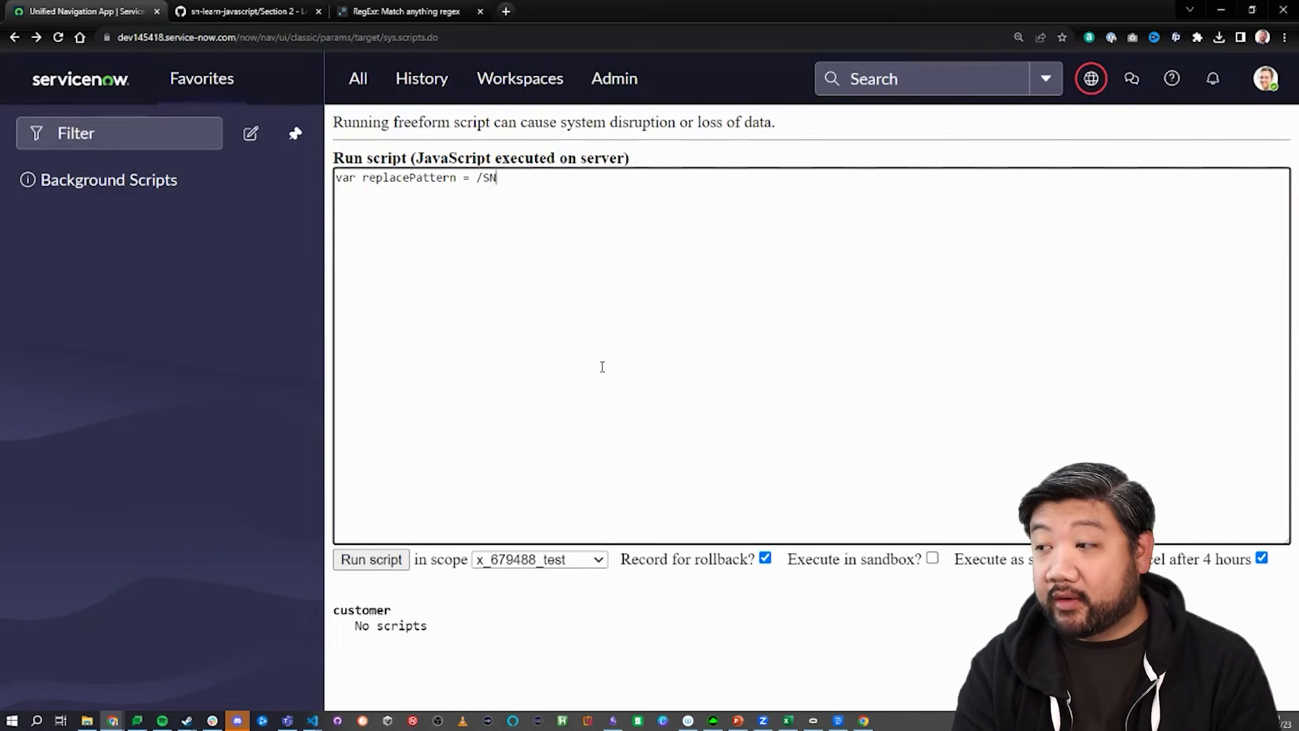
text(/g)
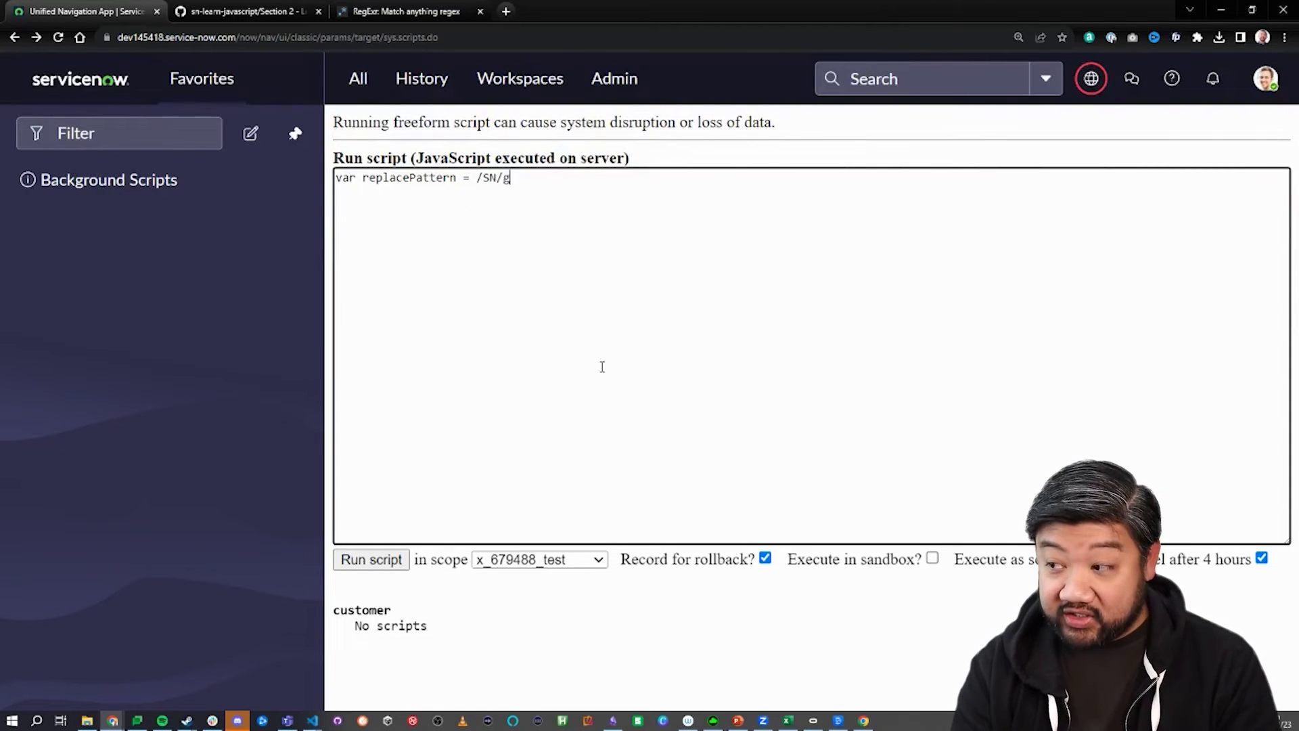
text(;)
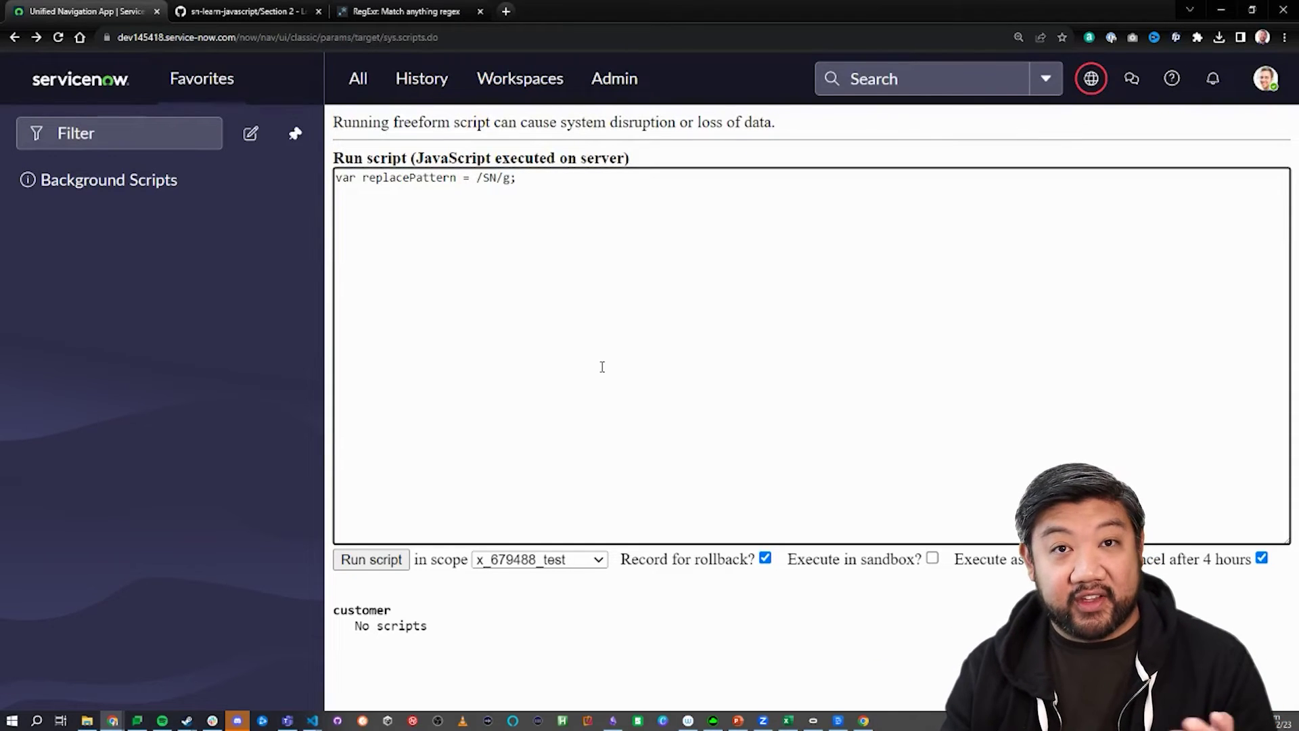
key(Return)
key(Return)
text(var rep)
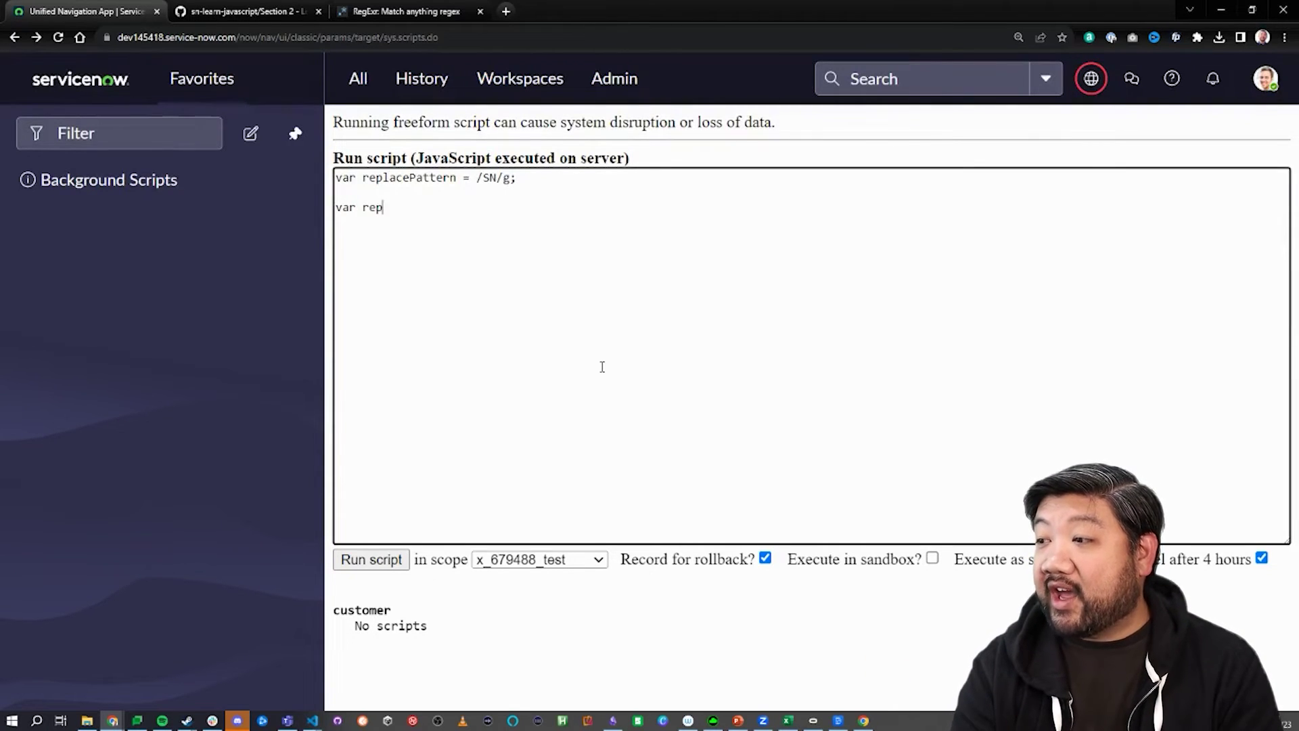
text(laceString = 'SN is)
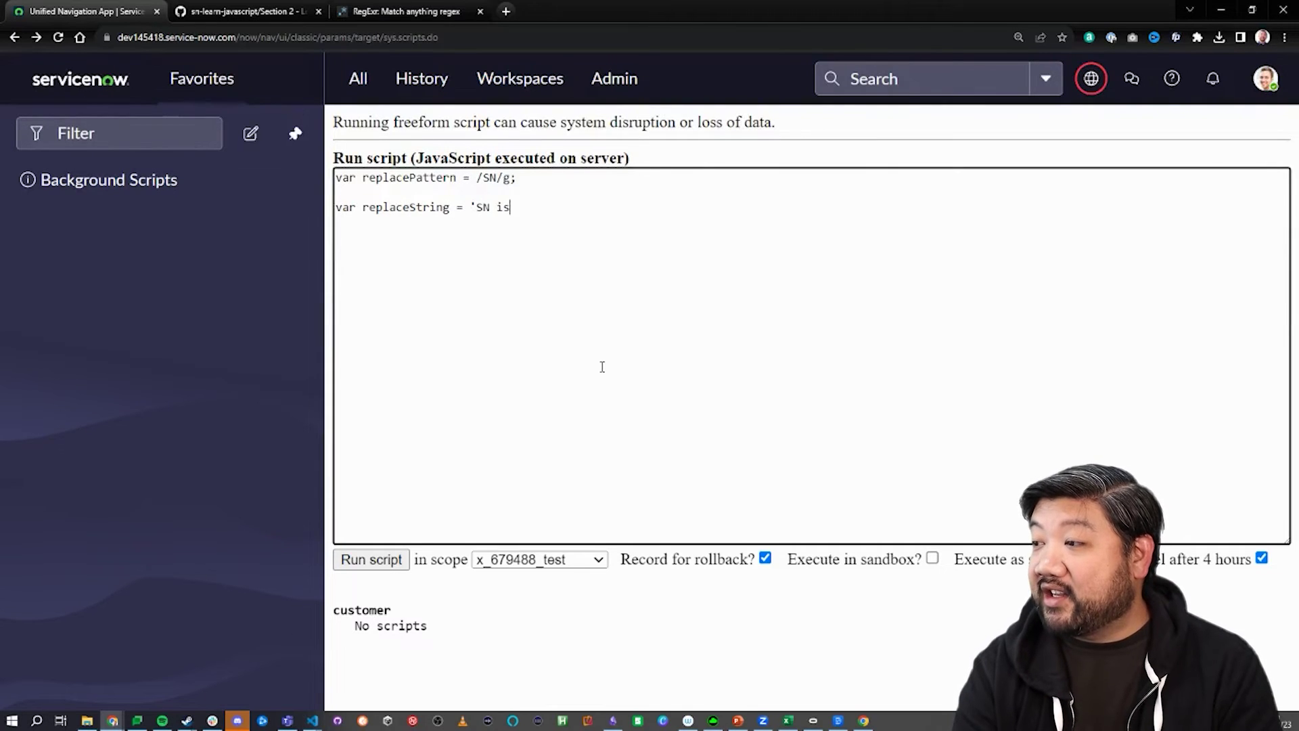
text( awesome. SN rocks!)
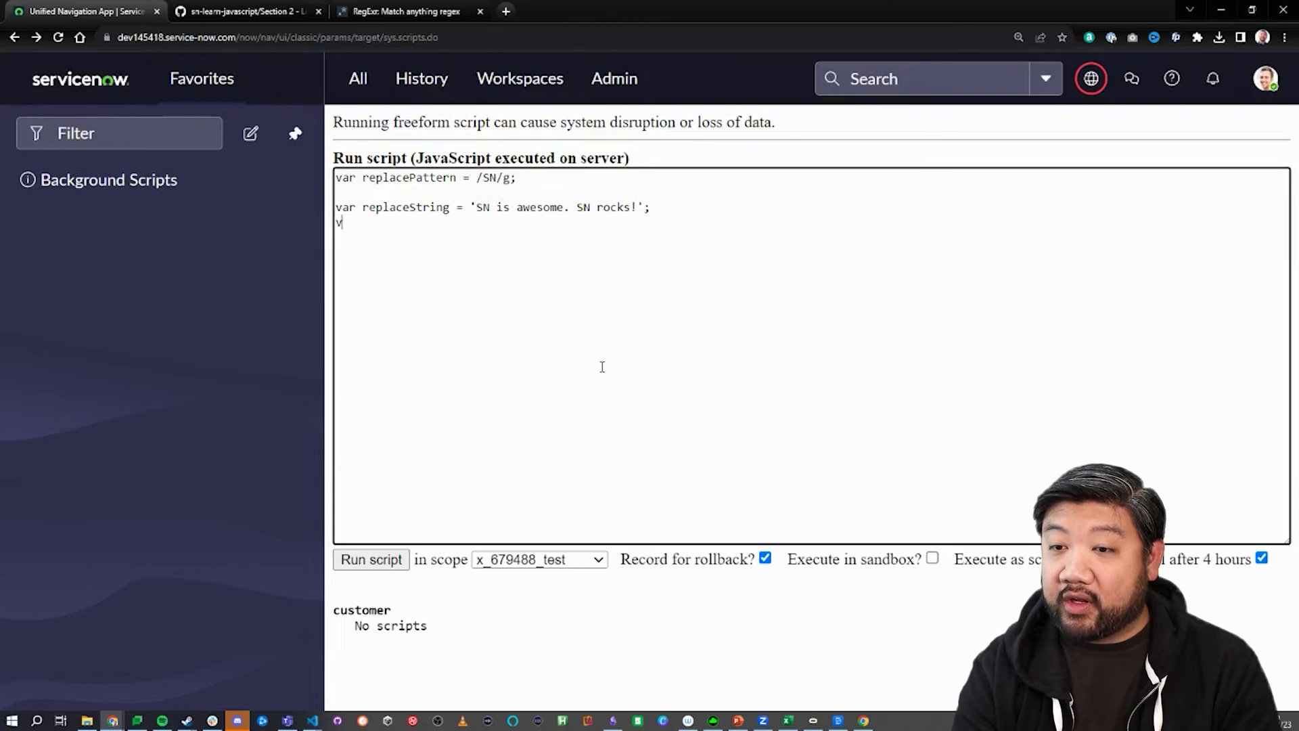
text(ar newString = replaceS)
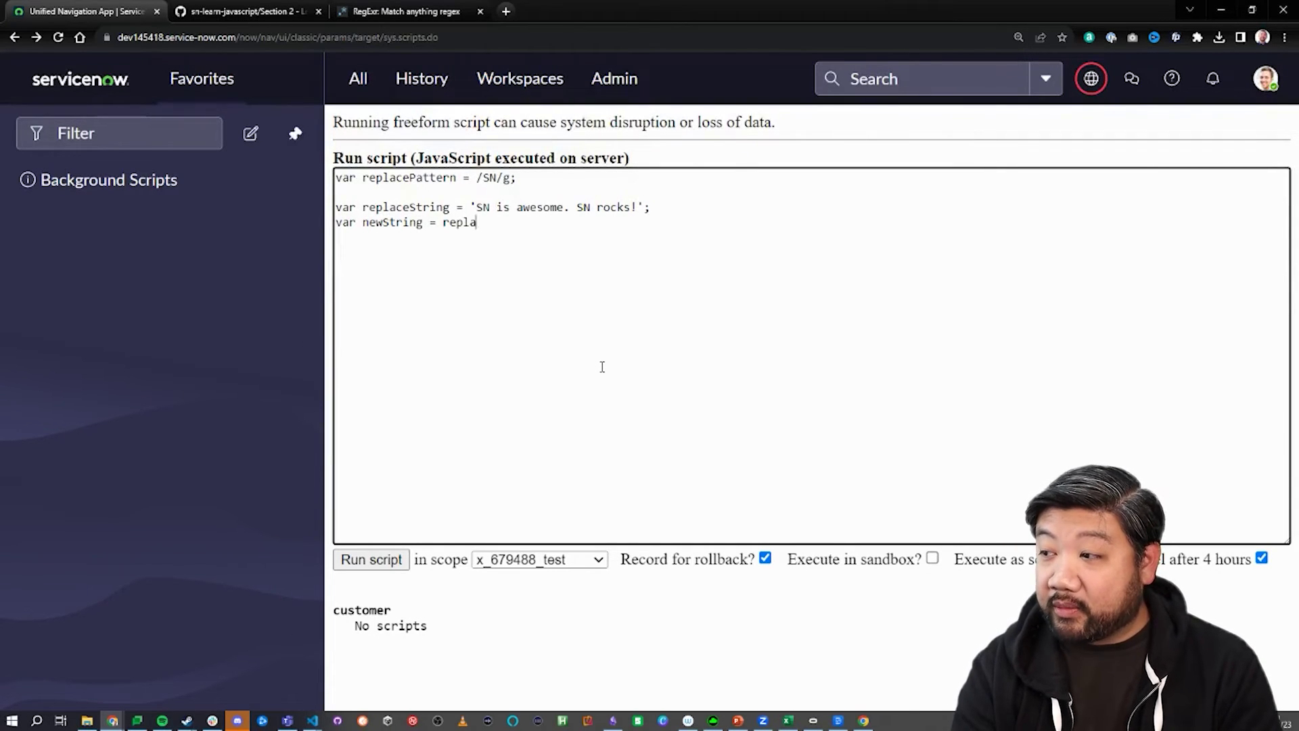
text(tring.)
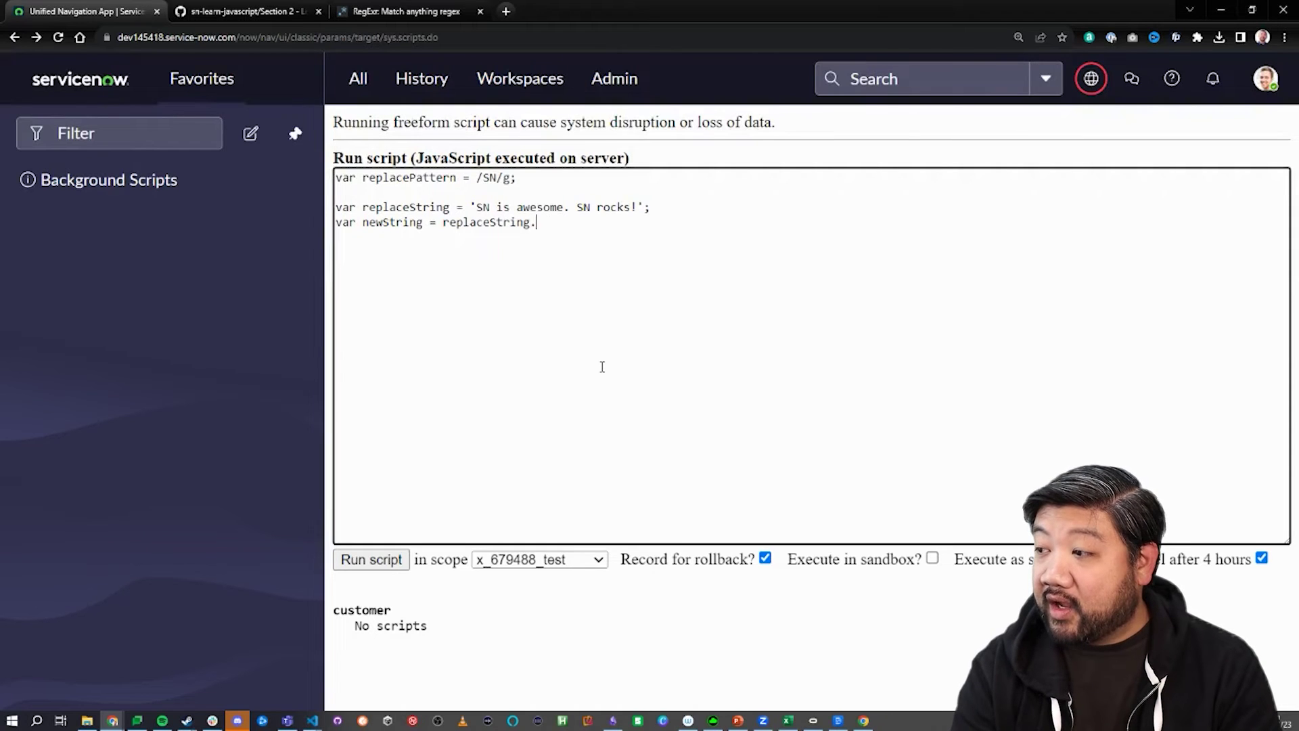
text(replace(r)
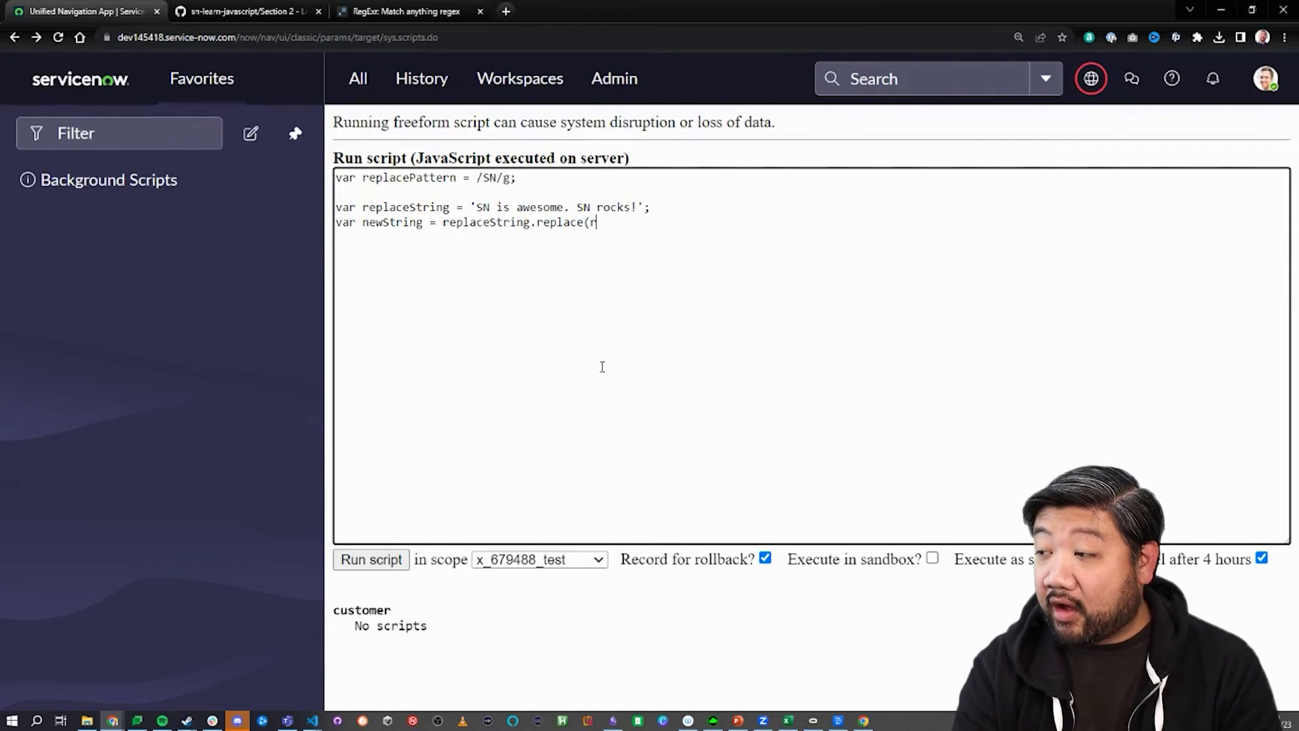
text(eplacePattern)
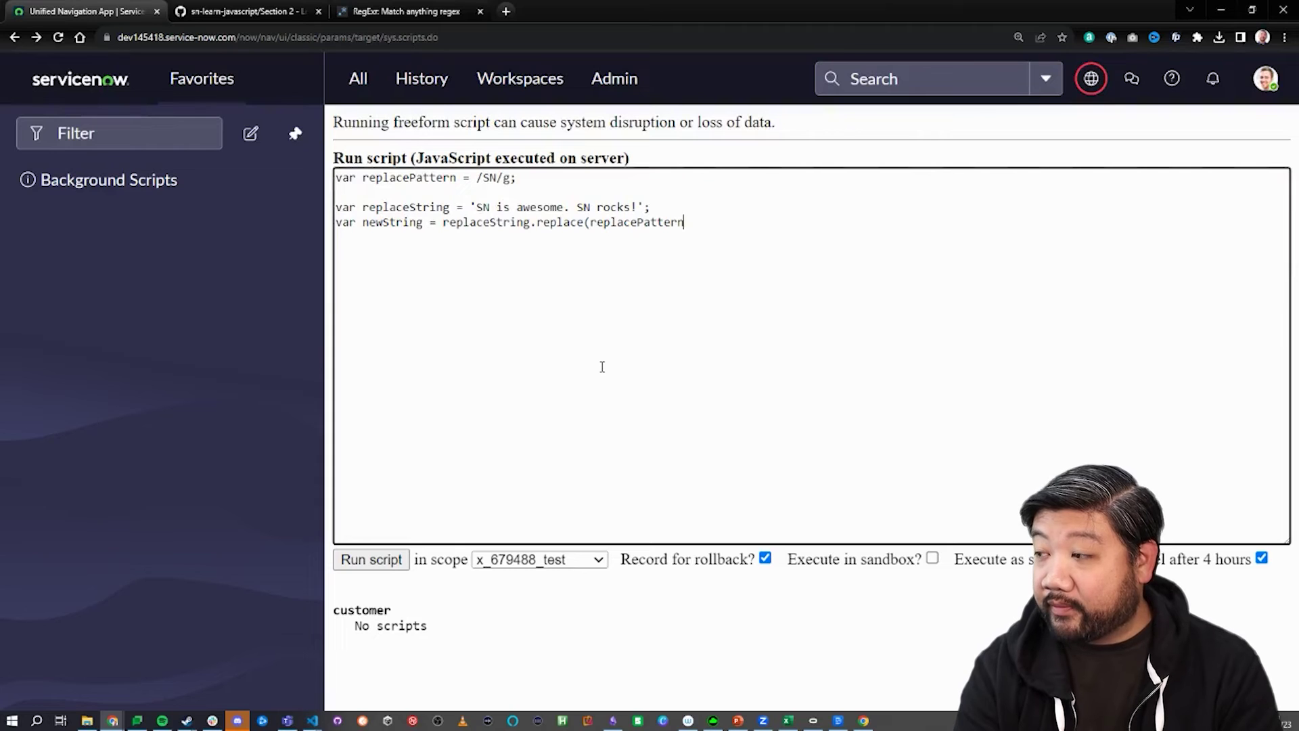
text(, 'Servi)
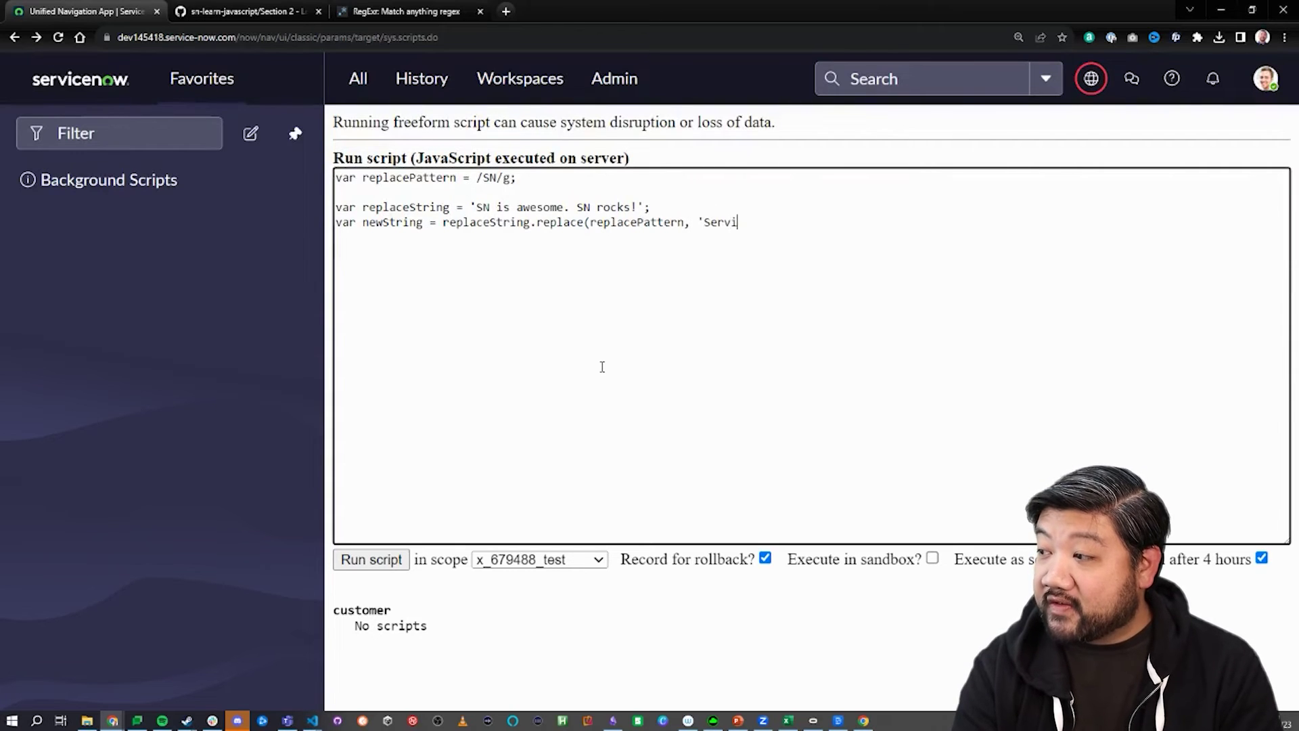
text(ceNow');)
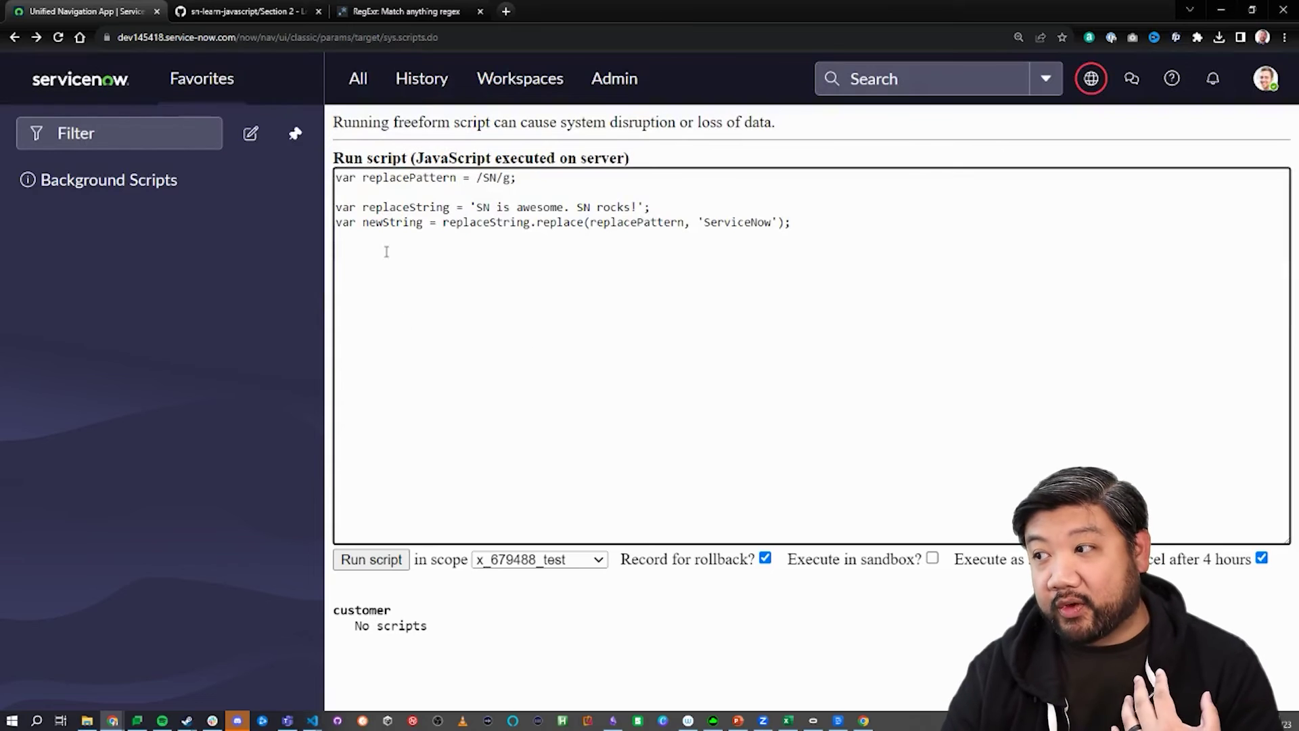
Step: Highlight the SN pattern, sample sentence, newString, replace call and 'ServiceNow' argument
drag(499, 178, 481, 182)
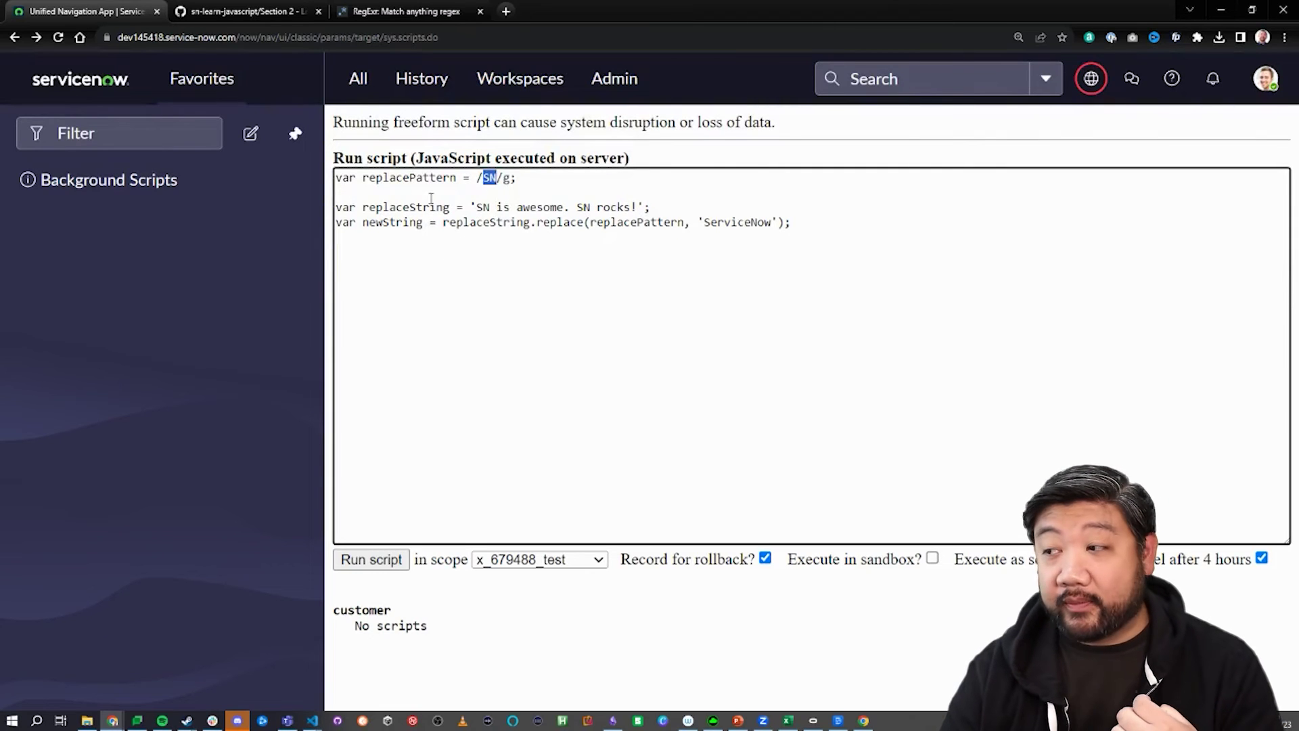
drag(472, 207, 673, 209)
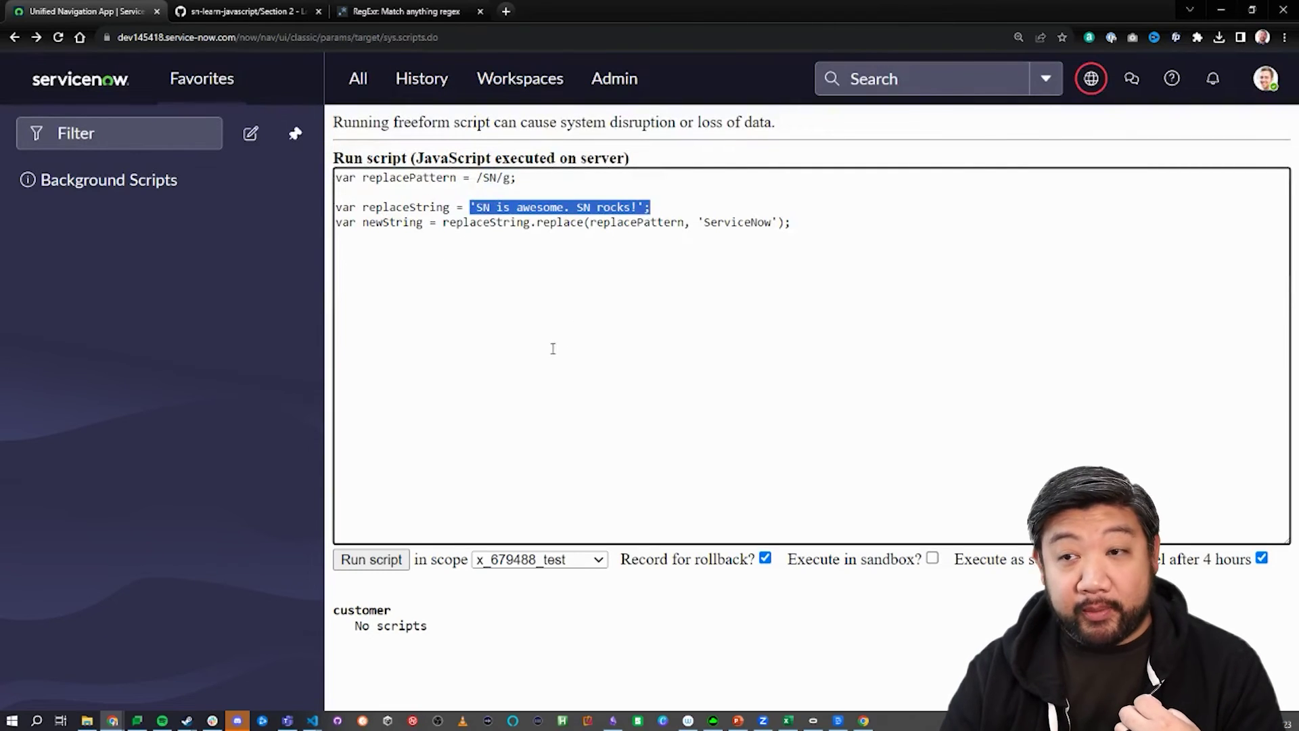
double_click(390, 222)
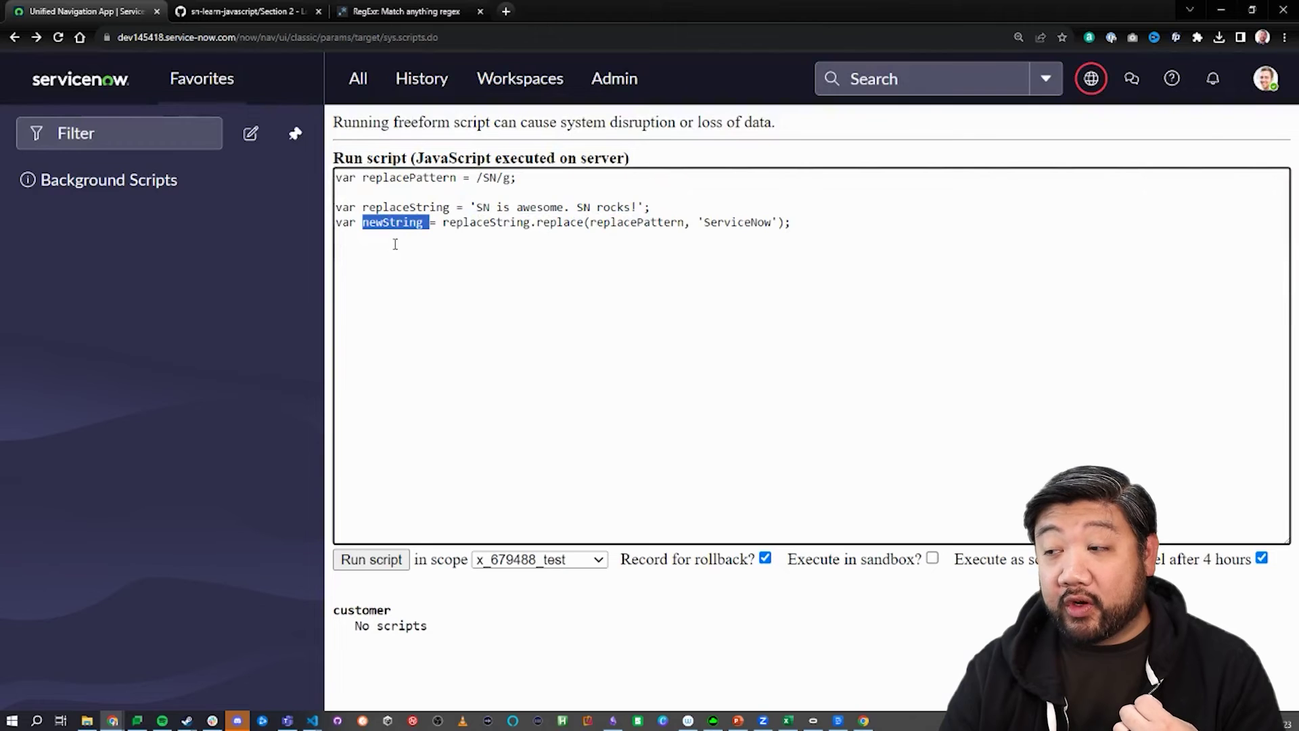
click(509, 224)
double_click(572, 223)
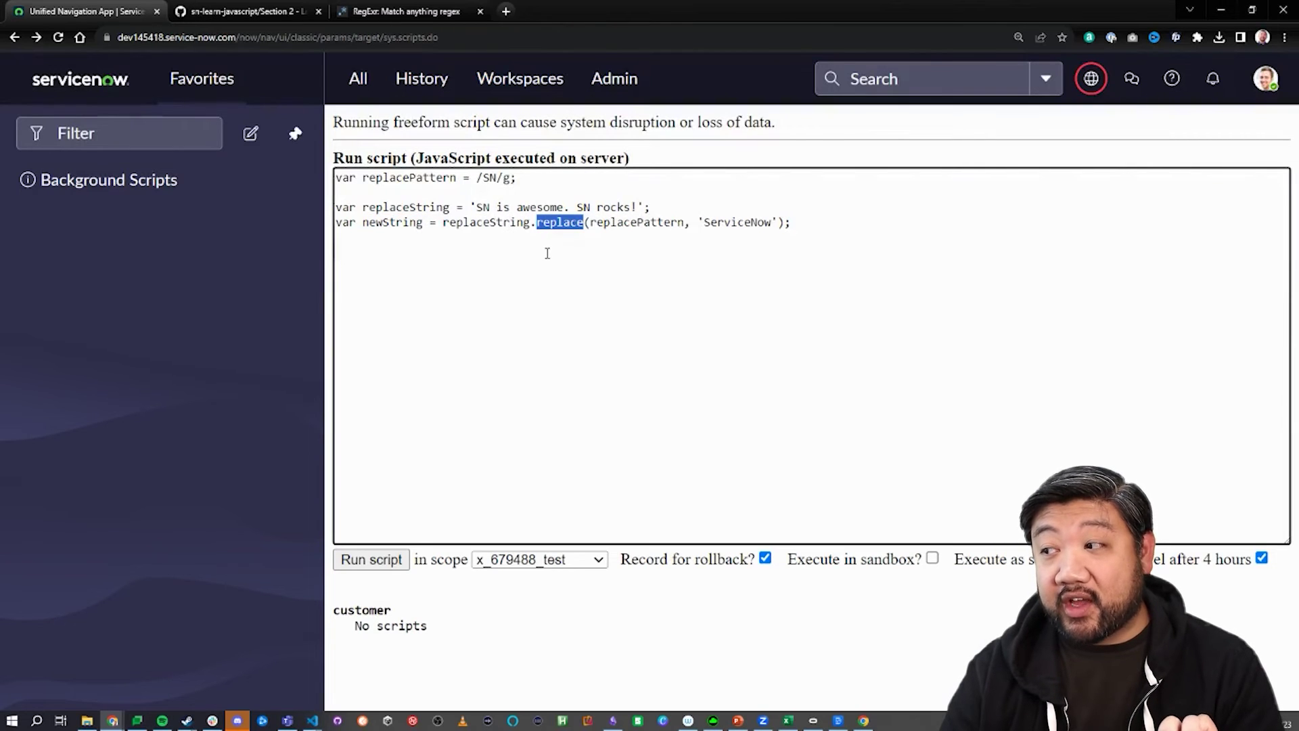
click(539, 224)
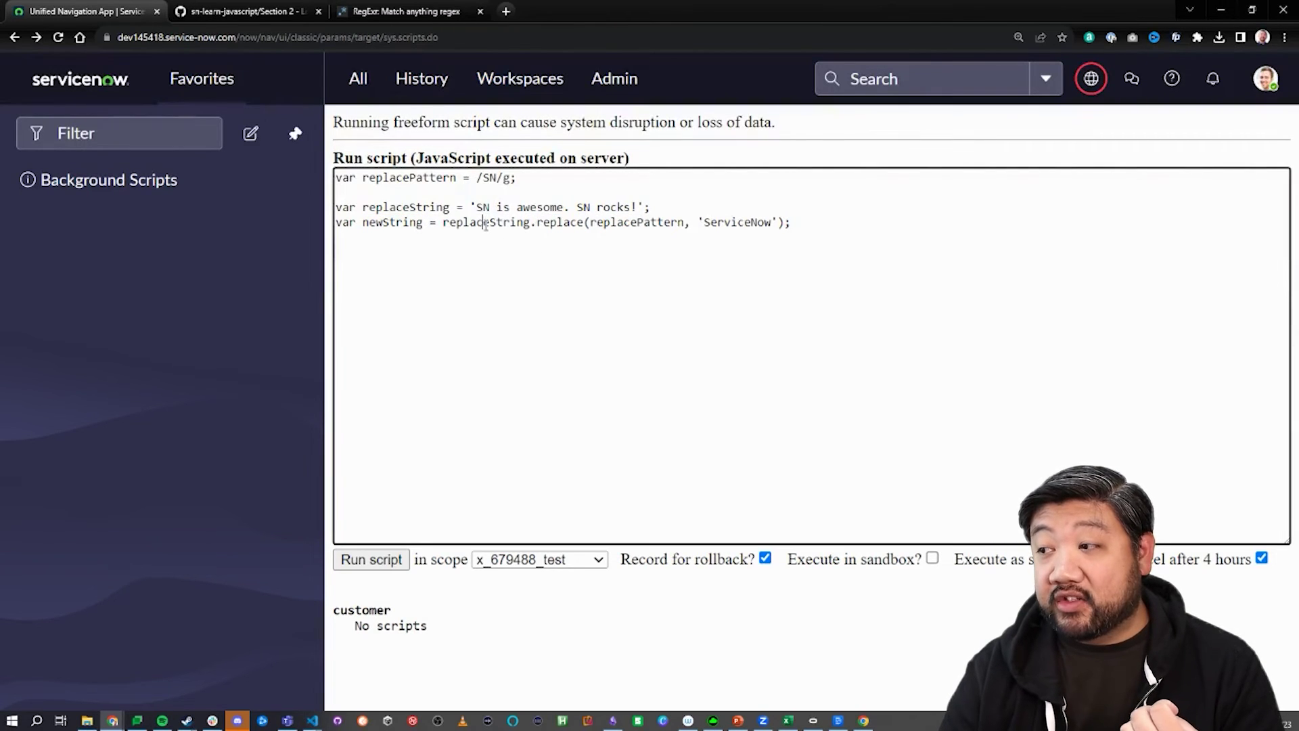
double_click(540, 224)
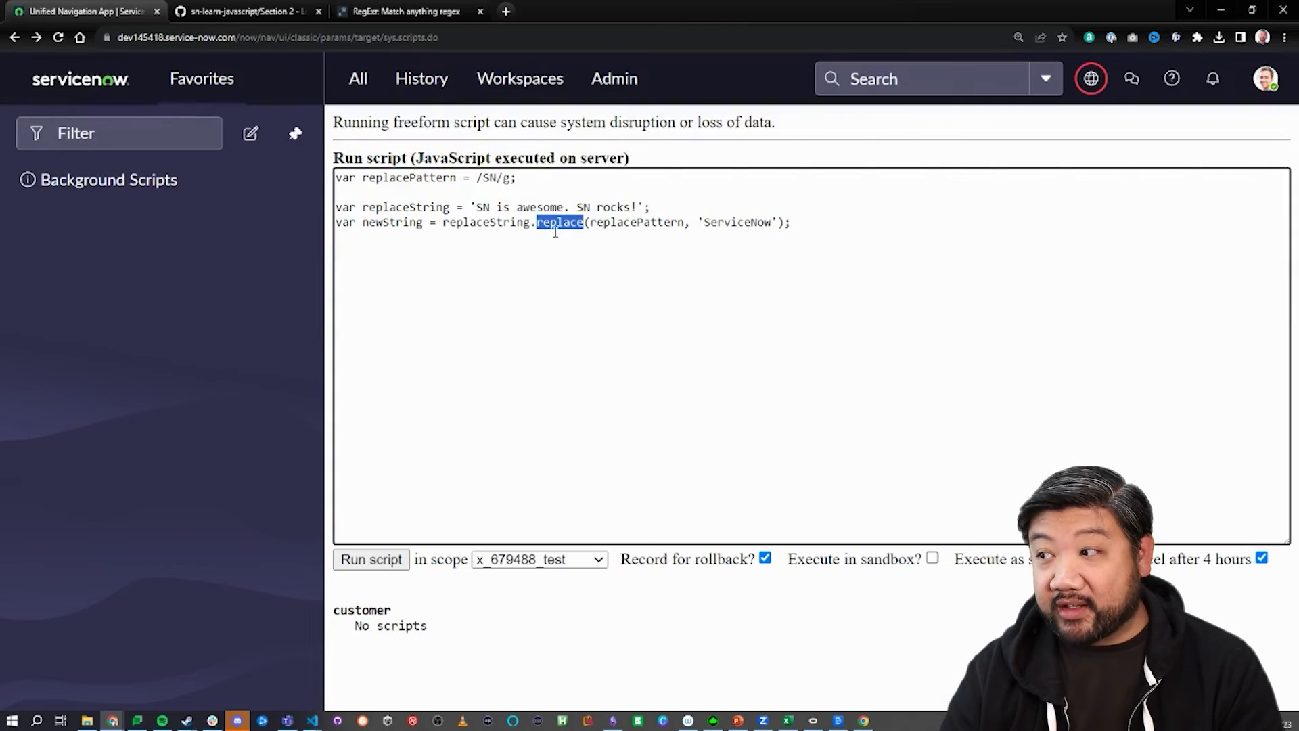
click(605, 227)
double_click(634, 224)
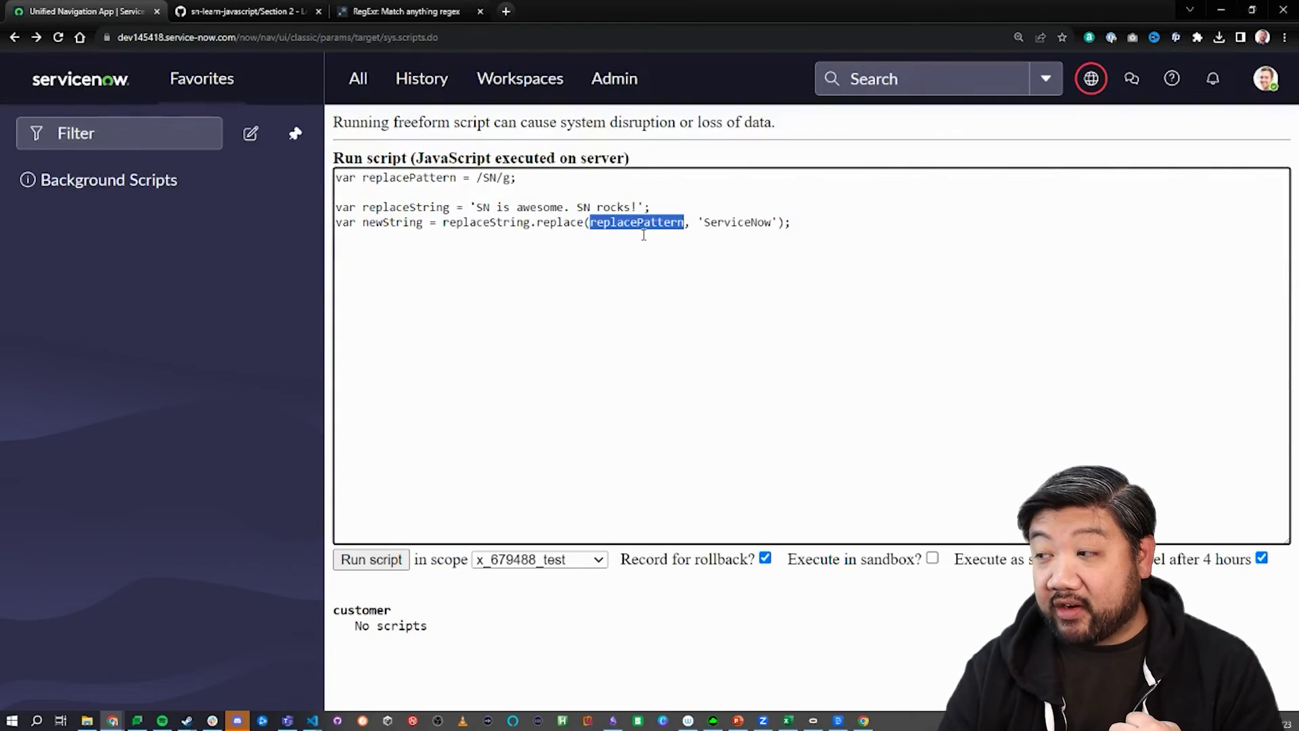
click(747, 224)
double_click(746, 224)
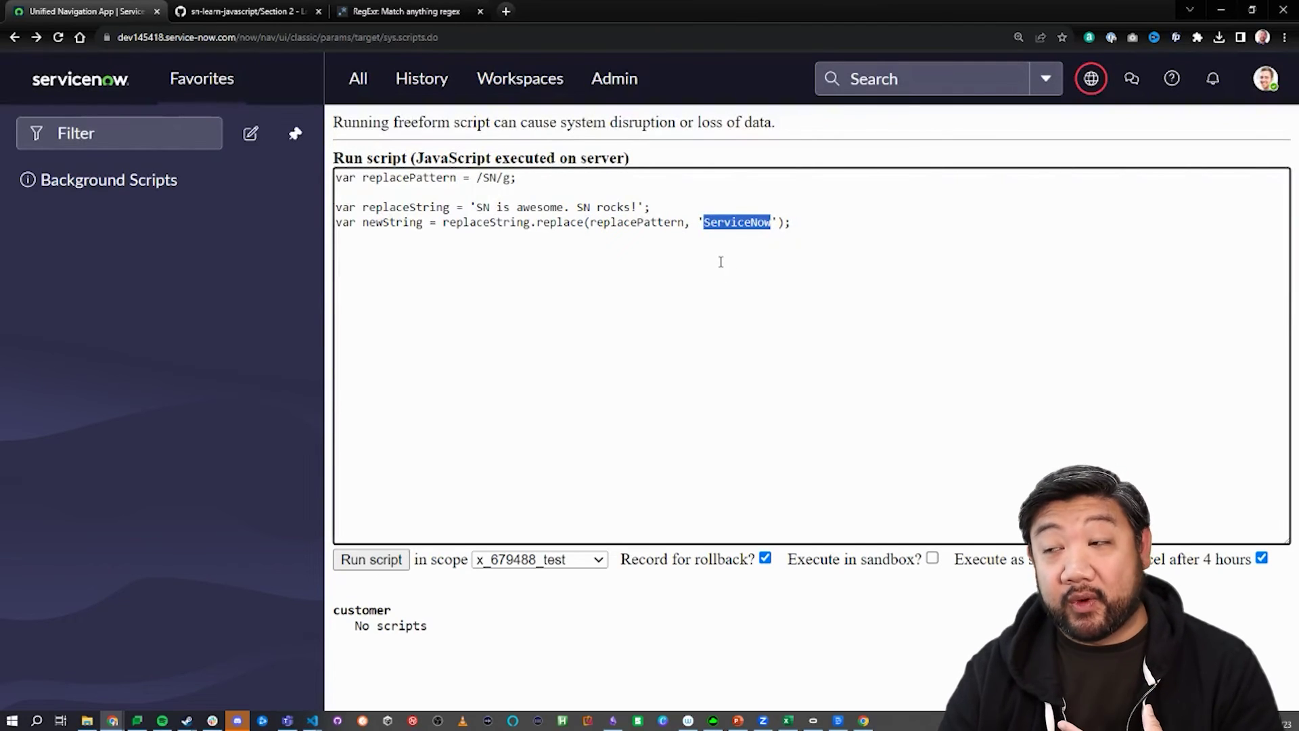
Step: Add gs.info('Replaced string: ' + newString); below the newString line
click(817, 239)
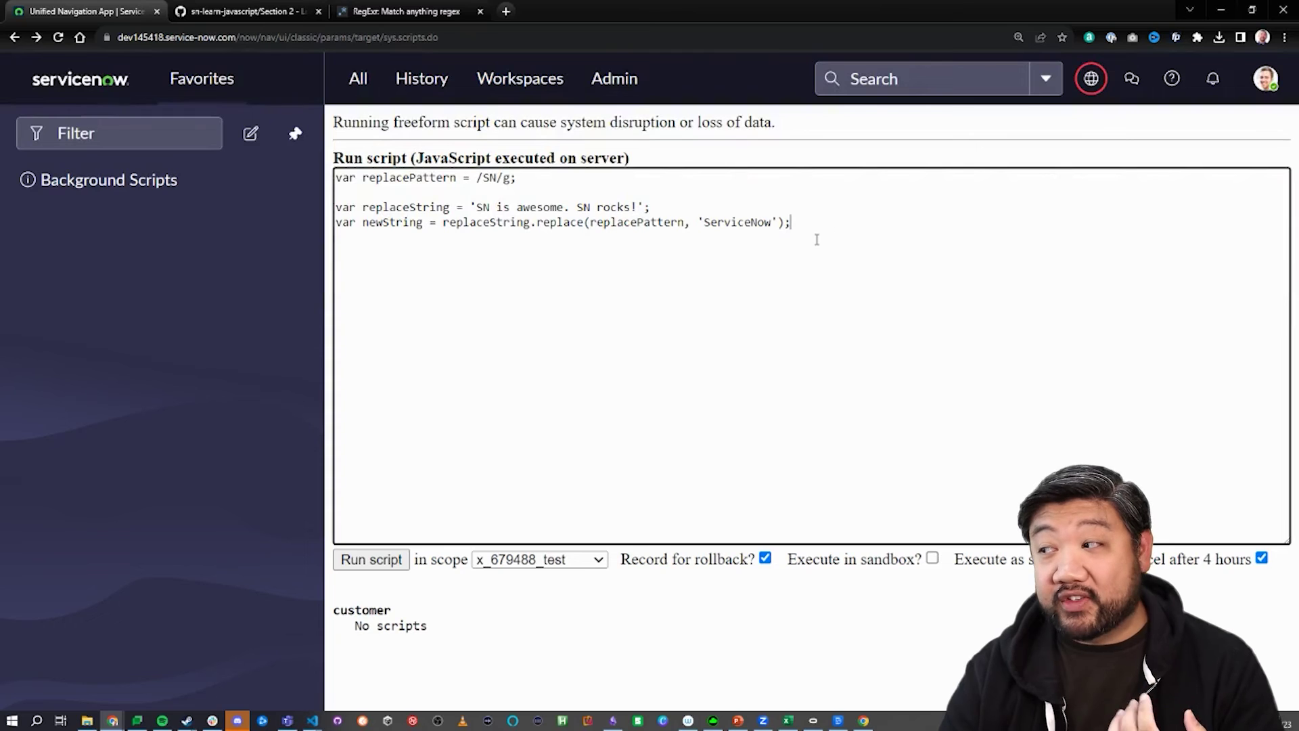
key(Return)
key(Return)
text(gs.)
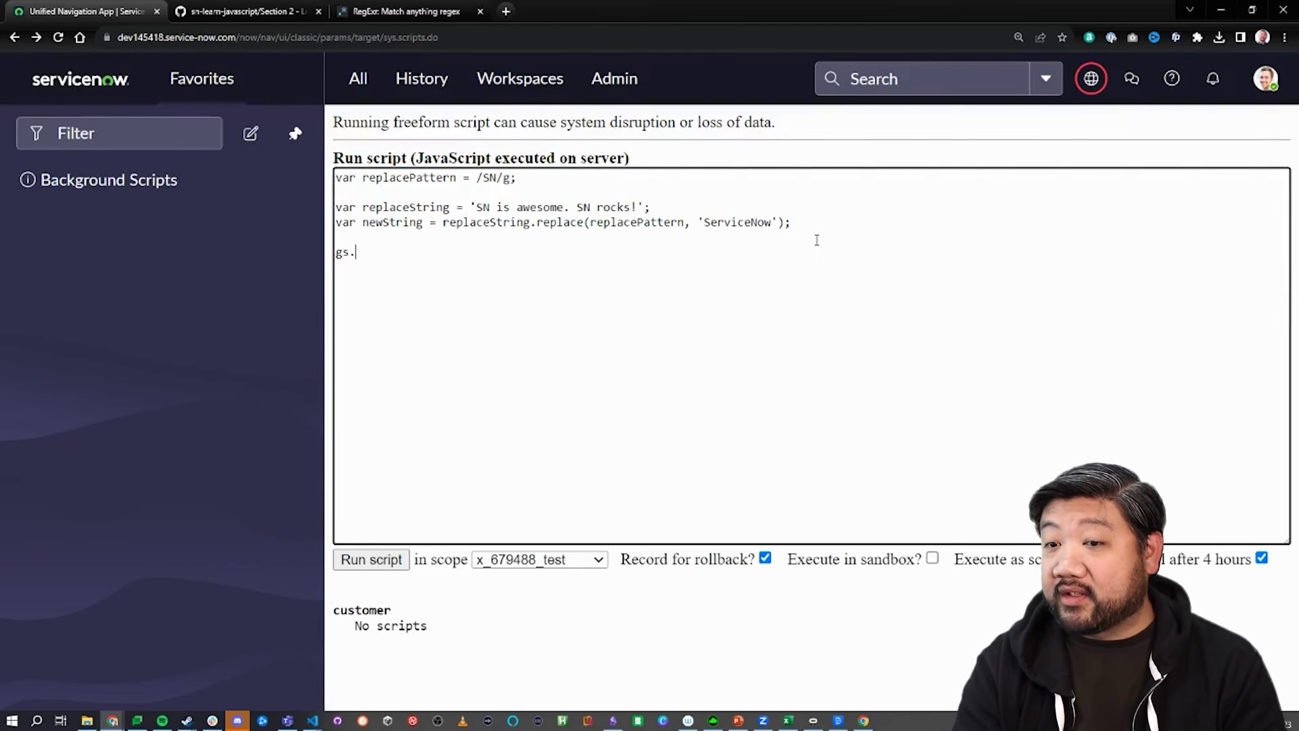
text(info()
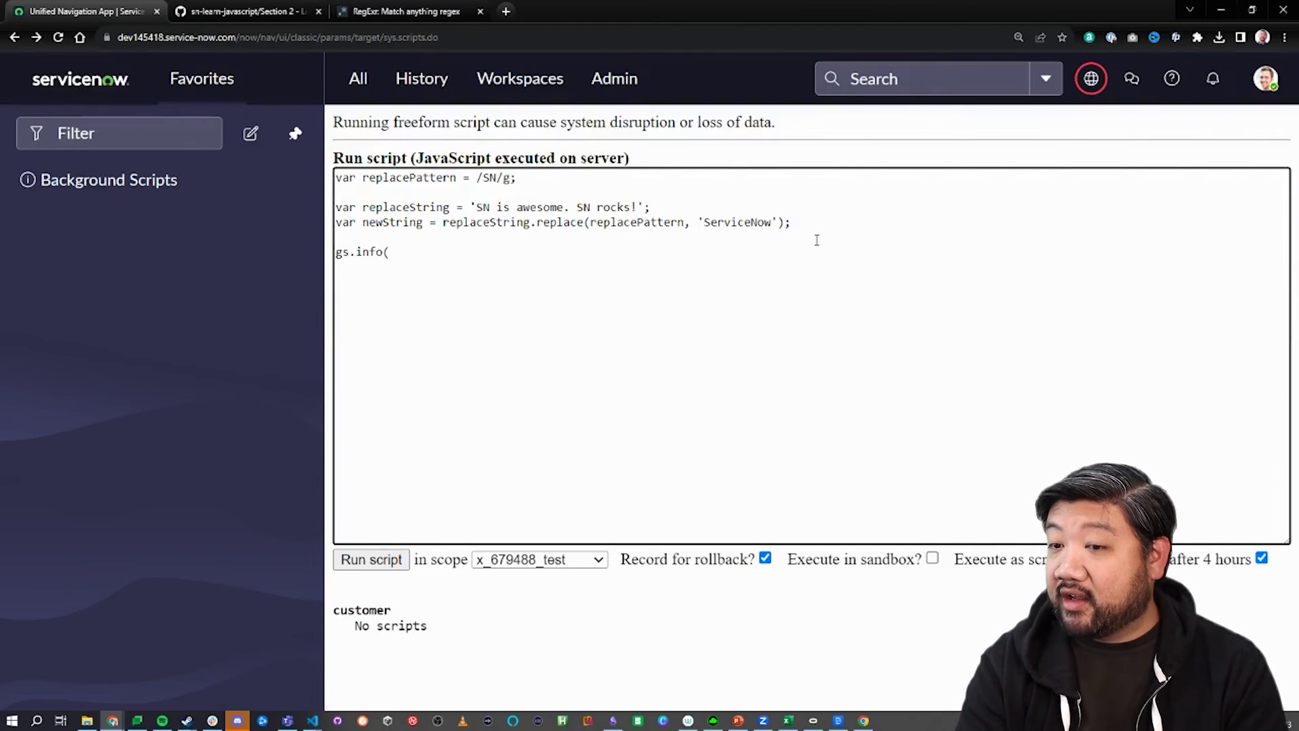
text('Replace)
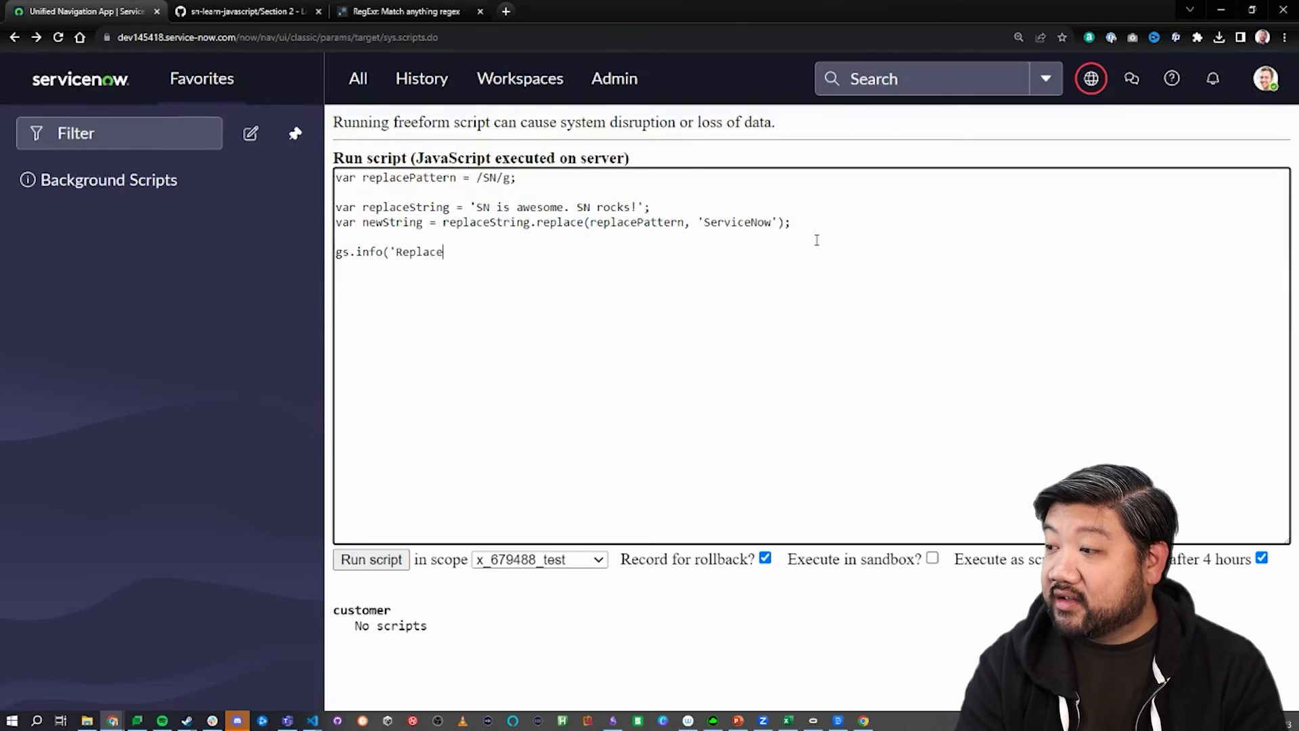
text(d string: ' )
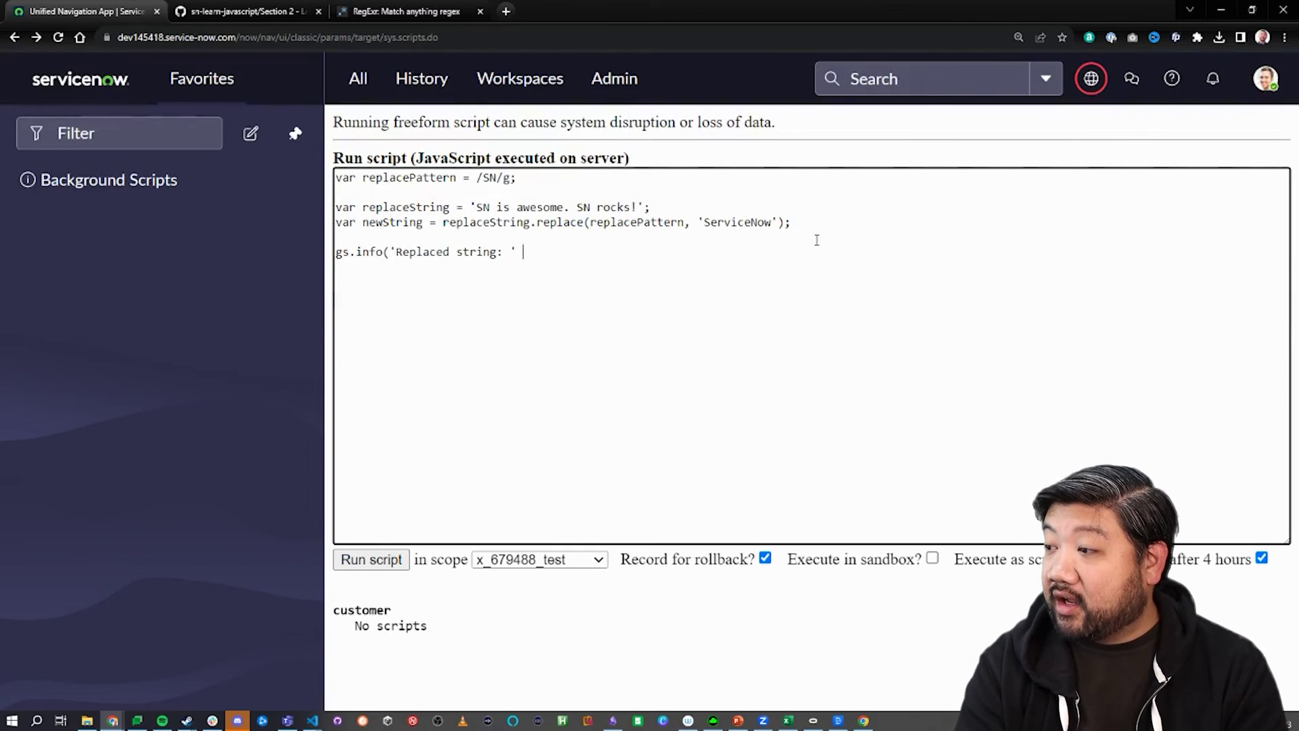
text(+ ne)
key(BackSpace)
text(e)
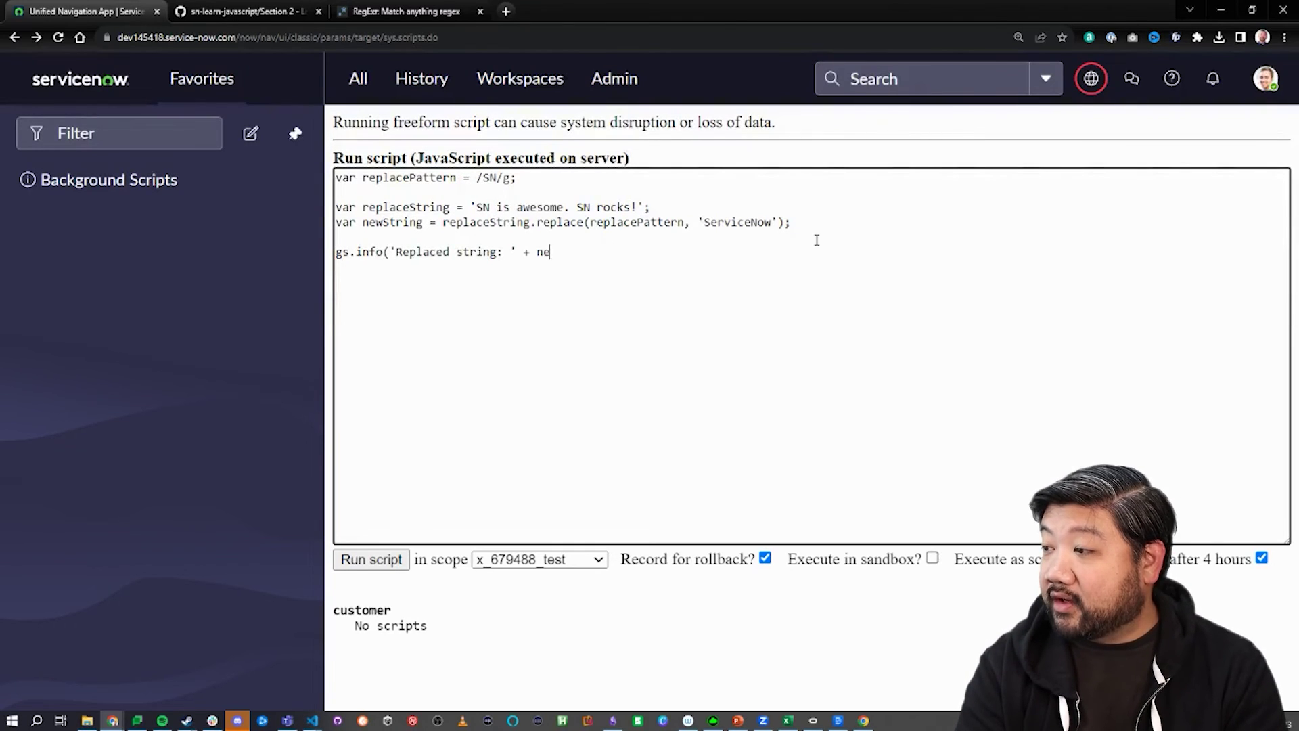
text(wString);)
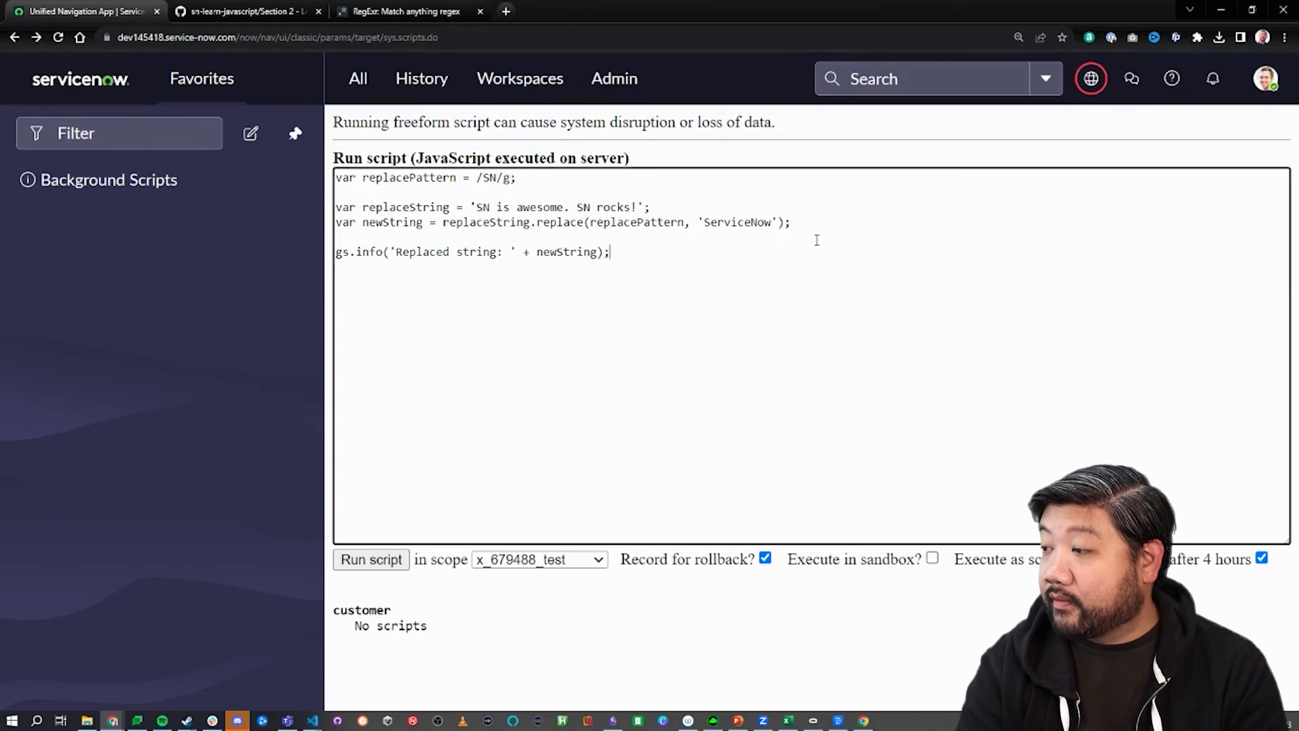
Step: Run the replace script and confirm it logs 'ServiceNow is awesome. ServiceNow rocks!'
click(389, 561)
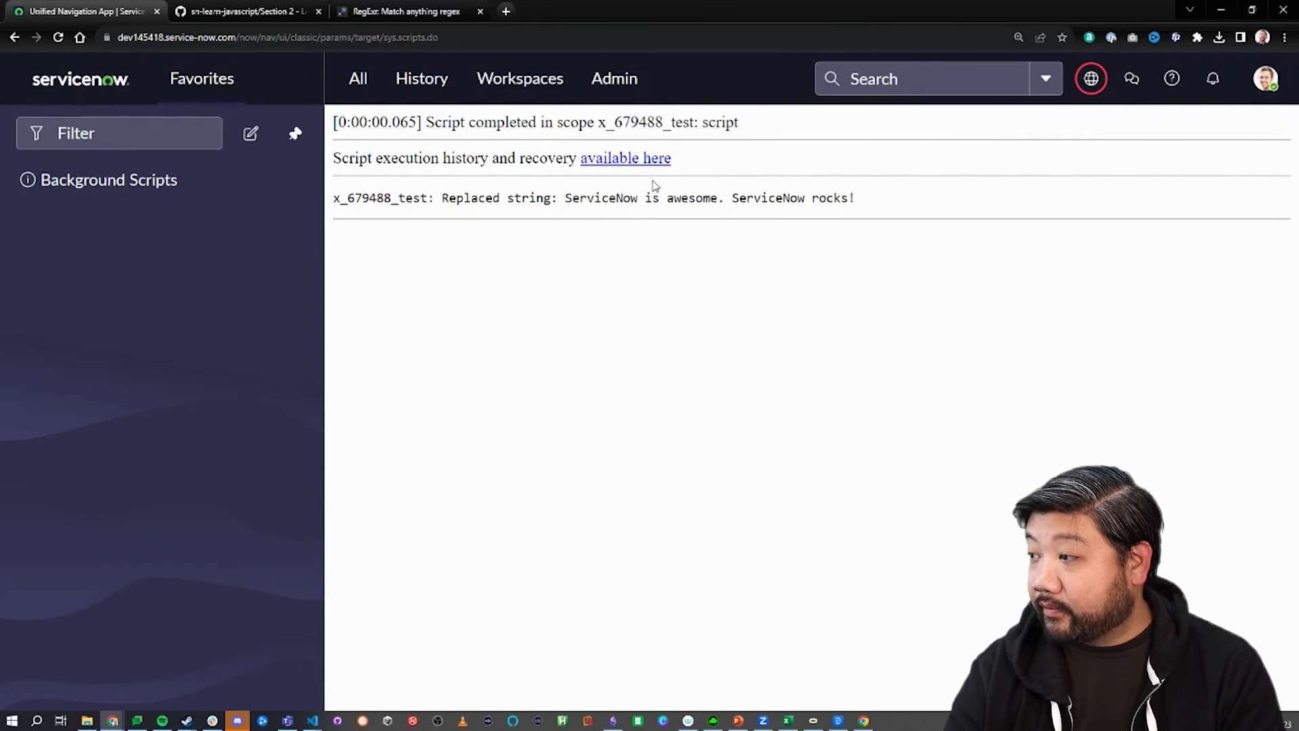